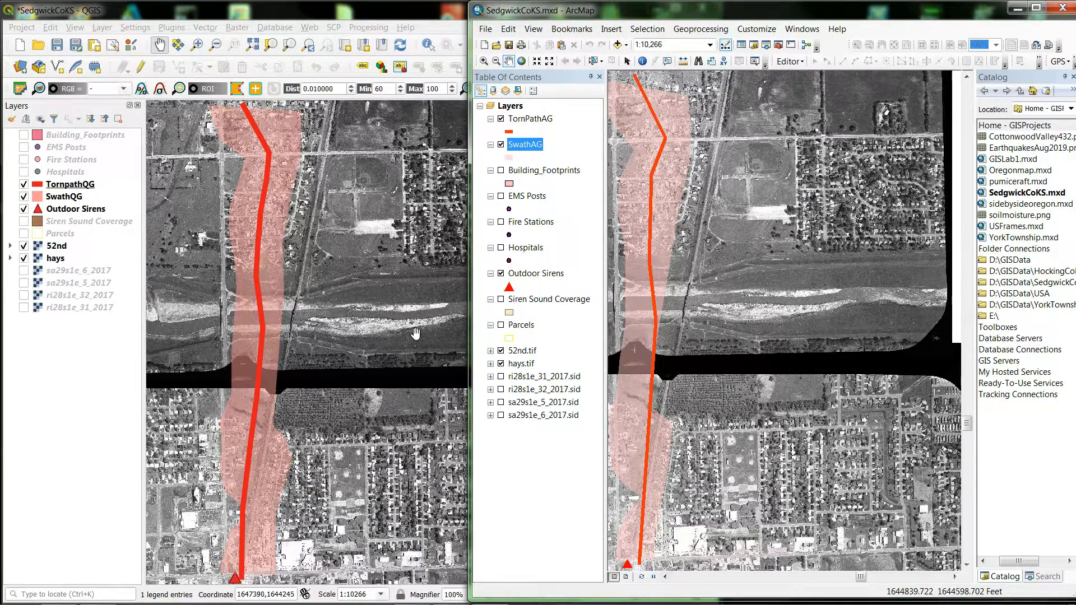
# Step: Hide the SwathQG layer in QGIS and the SwathAG layer in ArcMap
pyautogui.click(417, 17)
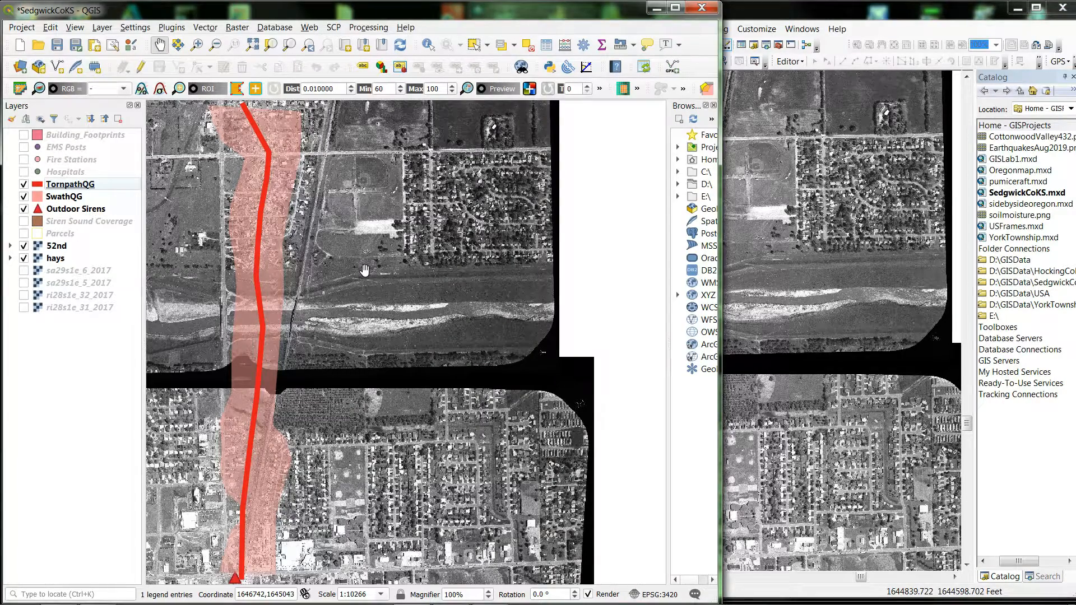
pyautogui.click(816, 12)
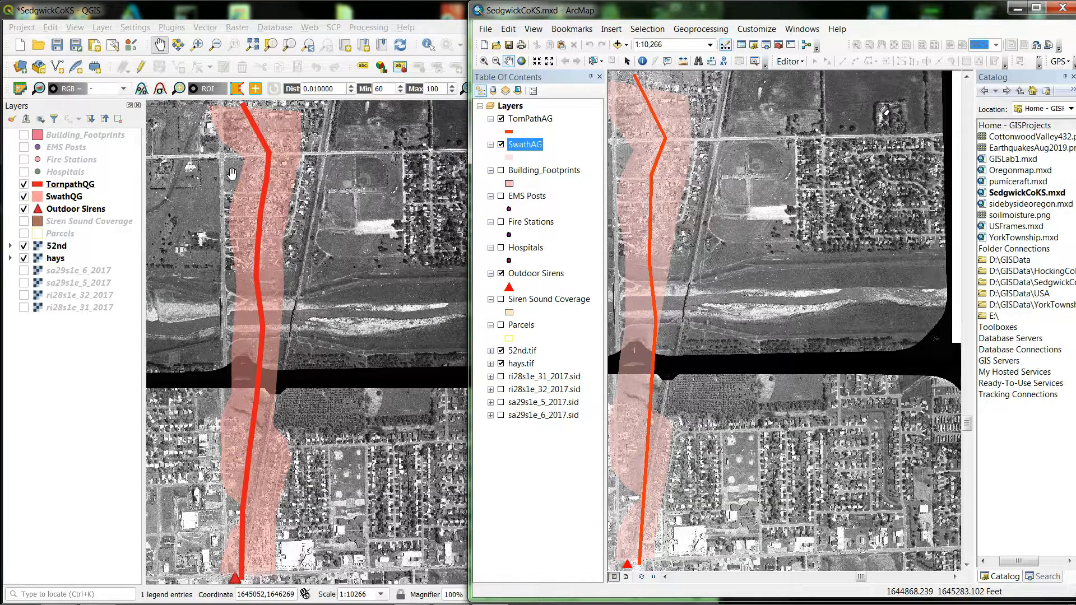
pyautogui.click(23, 196)
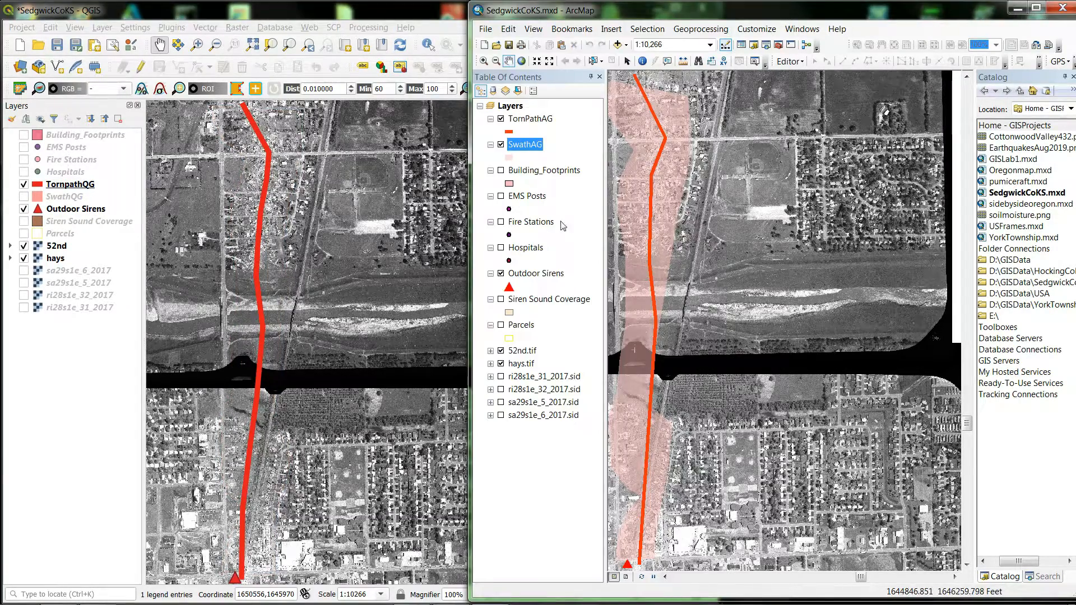
pyautogui.click(501, 144)
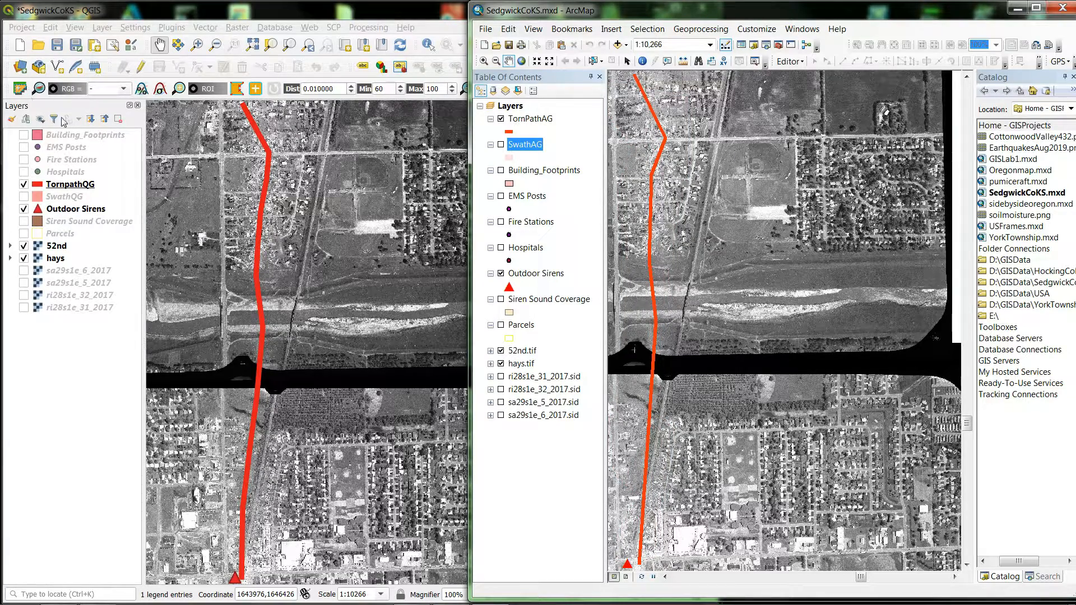
# Step: Switch to QGIS and add HeavyDamage.shp to the map, placing it just below the TornpathQG layer
pyautogui.click(20, 69)
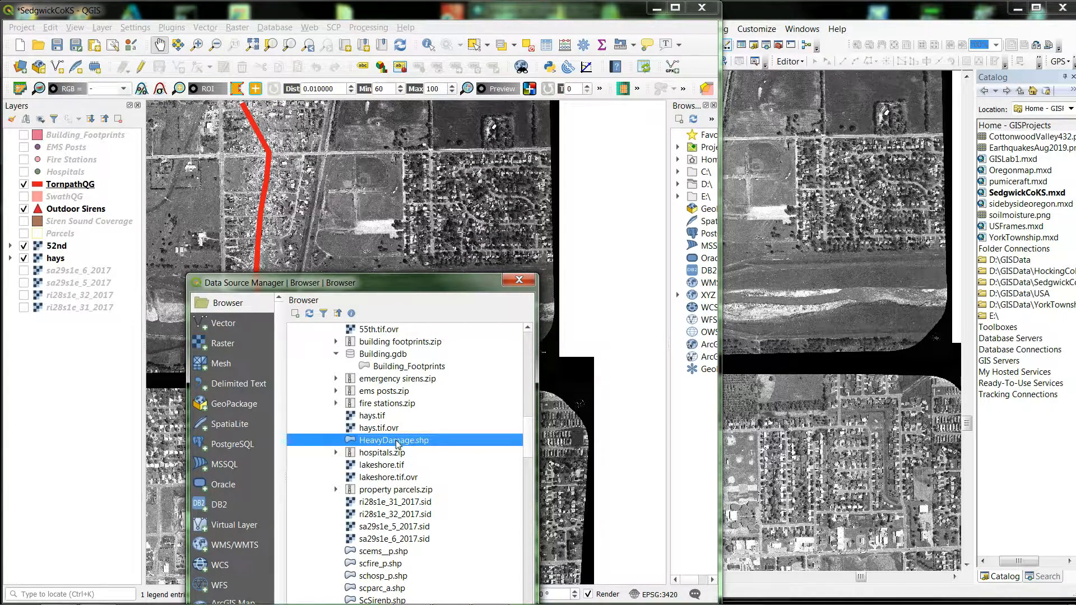
pyautogui.moveTo(399, 447)
pyautogui.mouseDown()
pyautogui.moveTo(176, 343)
pyautogui.moveTo(96, 203)
pyautogui.moveTo(67, 187)
pyautogui.moveTo(68, 209)
pyautogui.mouseUp()
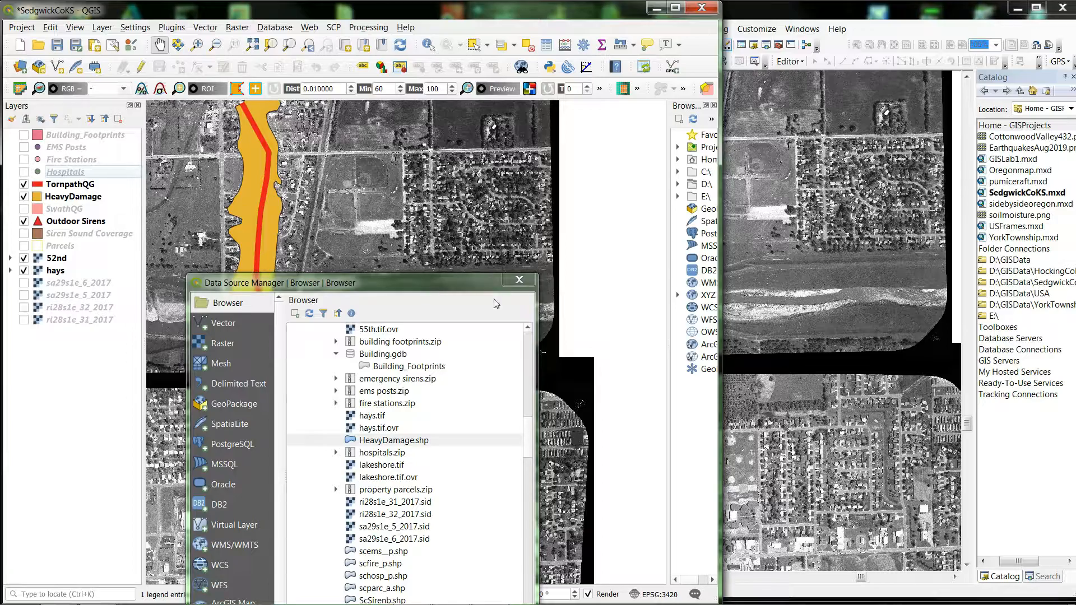
pyautogui.click(518, 281)
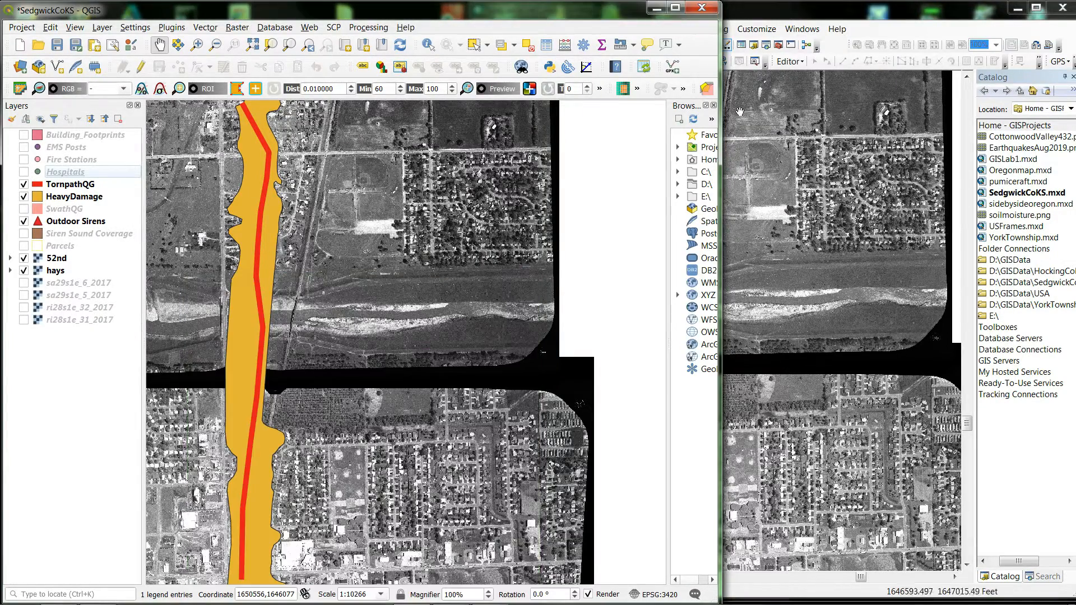
# Step: Switch to ArcMap, add HeavyDamage.shp from the SedgwickCoKS folder, and dismiss the Windows color scheme prompt
pyautogui.click(806, 17)
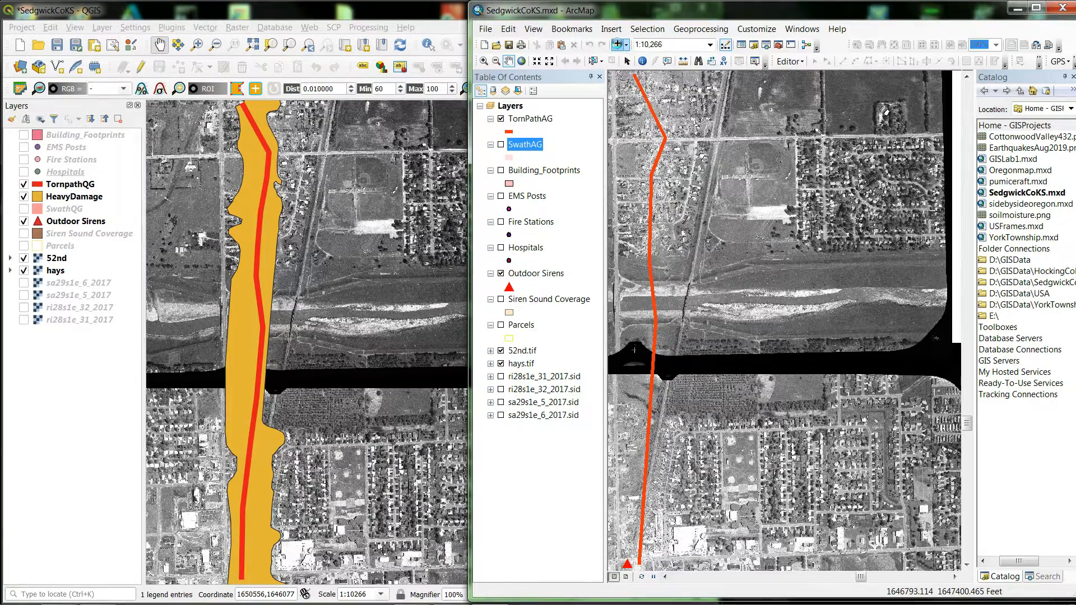
pyautogui.click(616, 45)
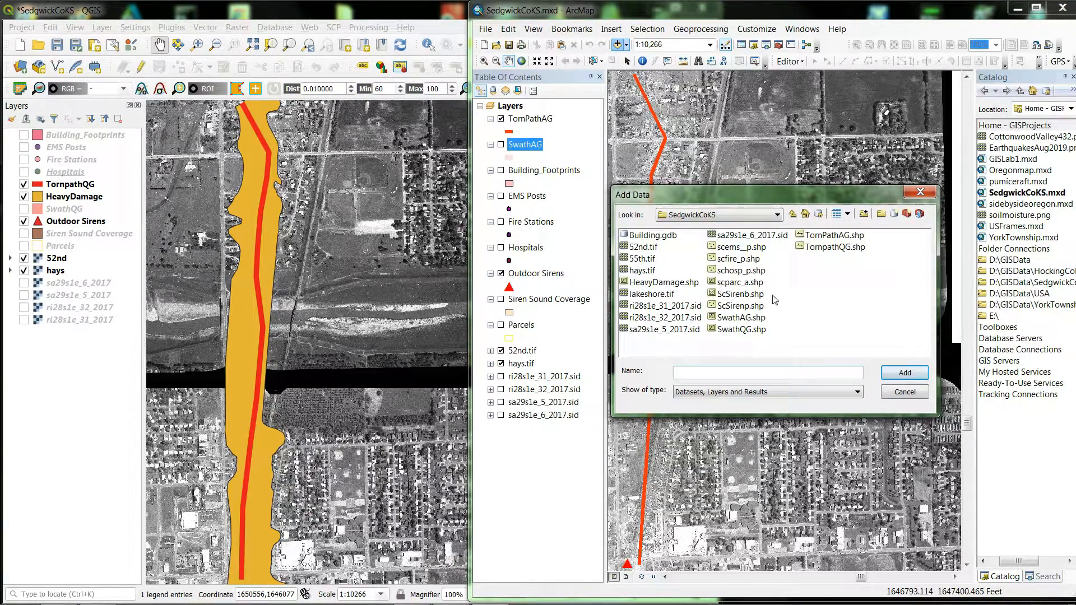
pyautogui.click(664, 282)
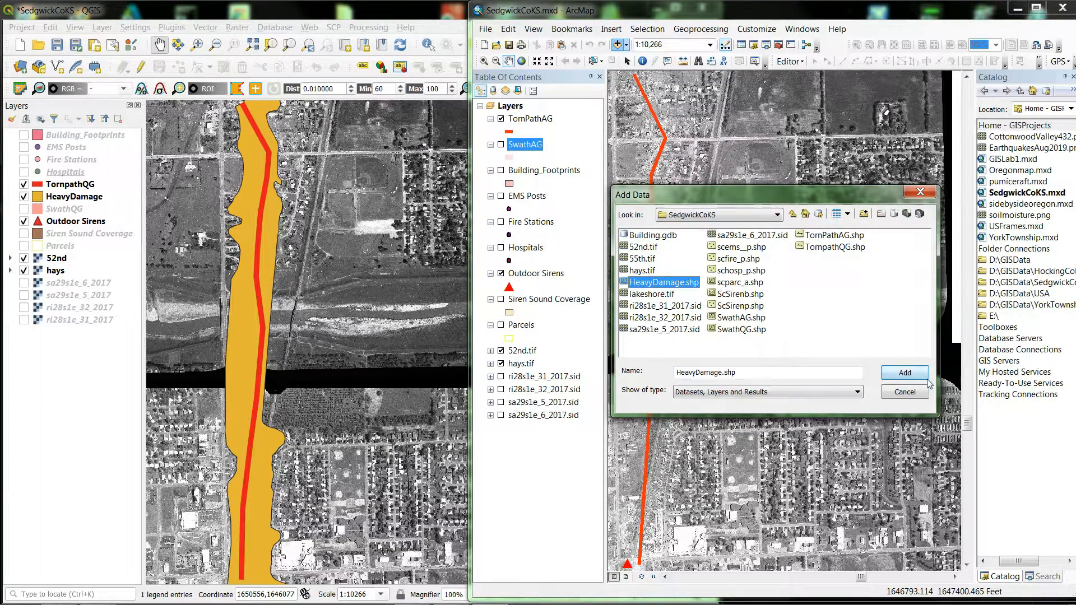
pyautogui.click(904, 373)
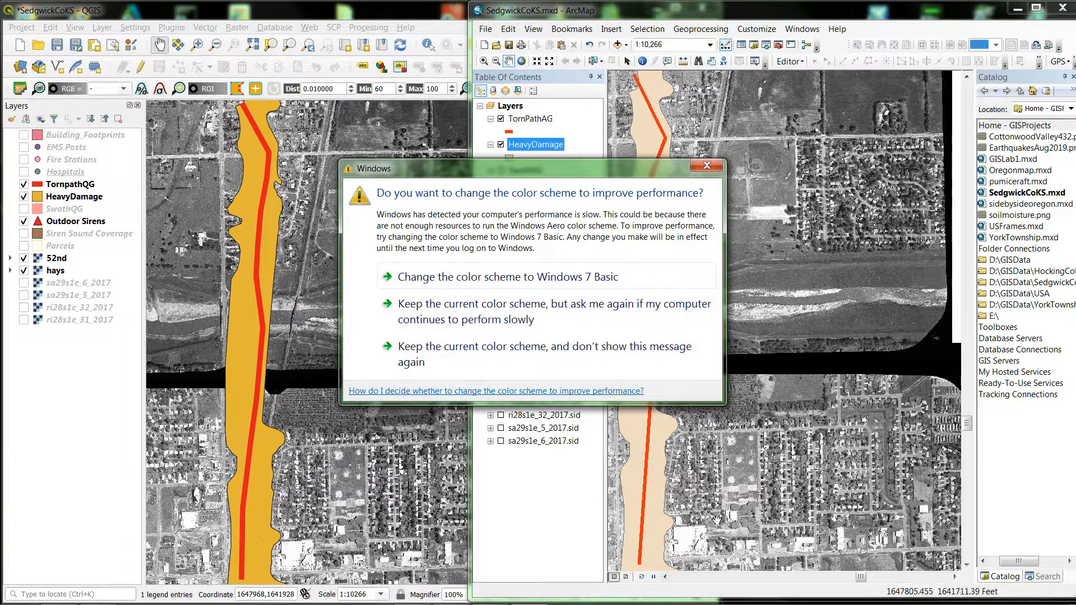
pyautogui.click(706, 165)
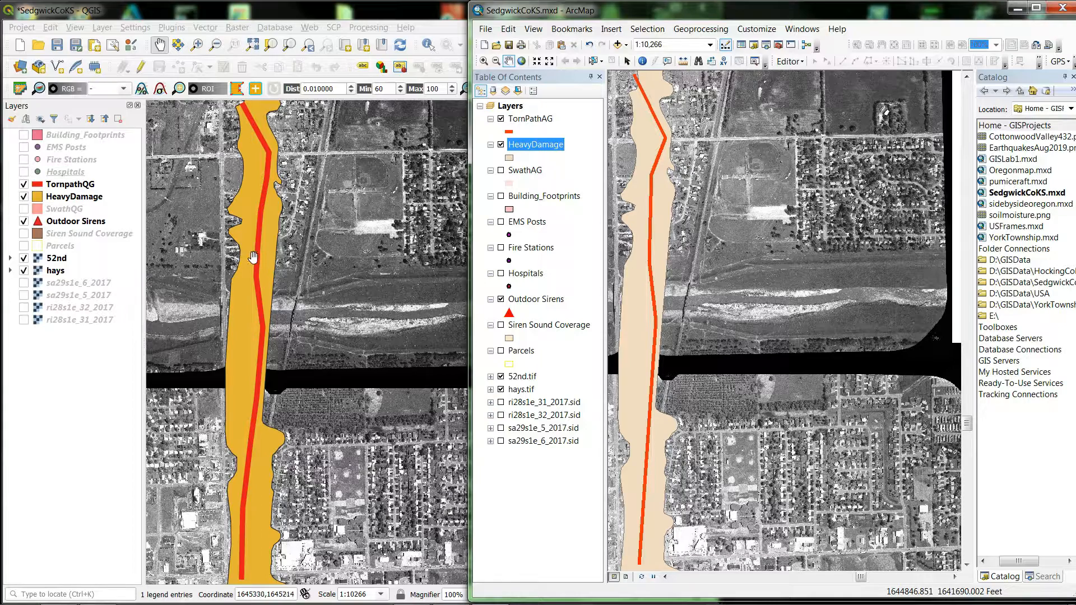
# Step: Hide the TornpathQG layer in QGIS and the TornPathAG layer in ArcMap
pyautogui.click(309, 15)
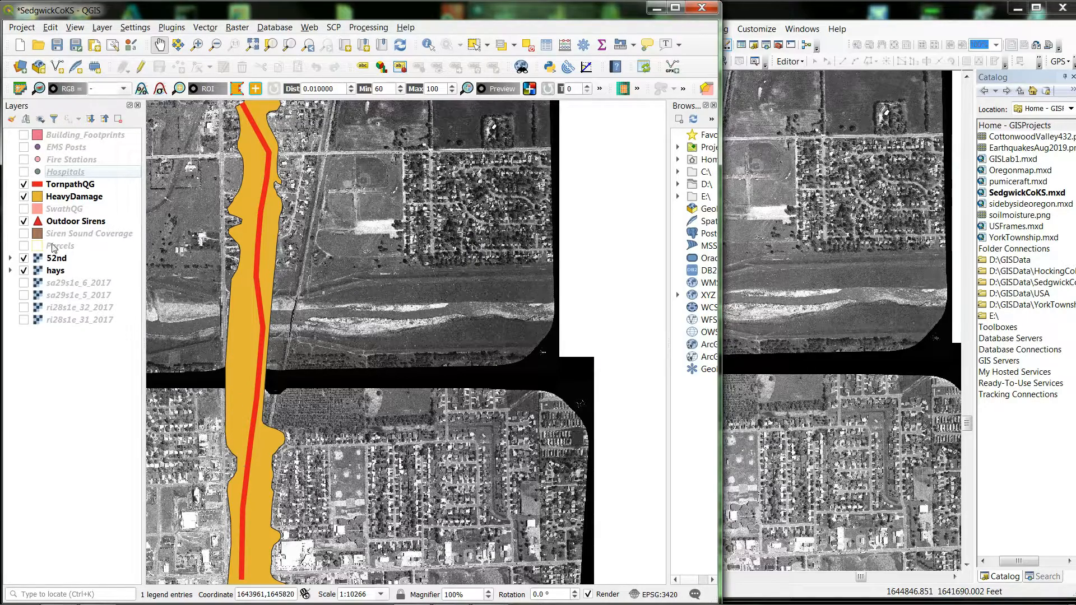
pyautogui.click(24, 185)
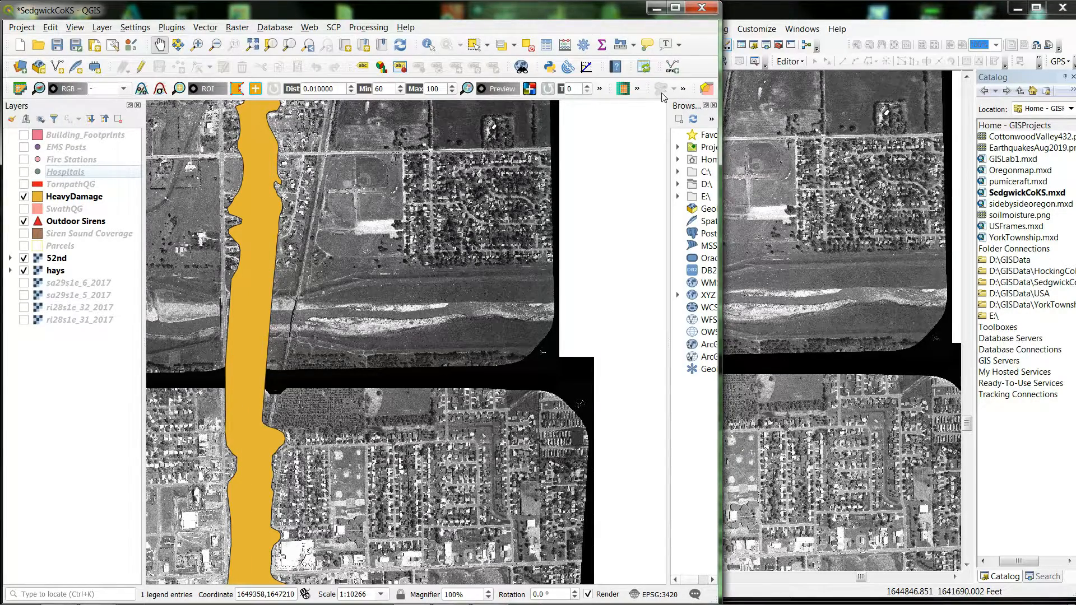
pyautogui.click(765, 8)
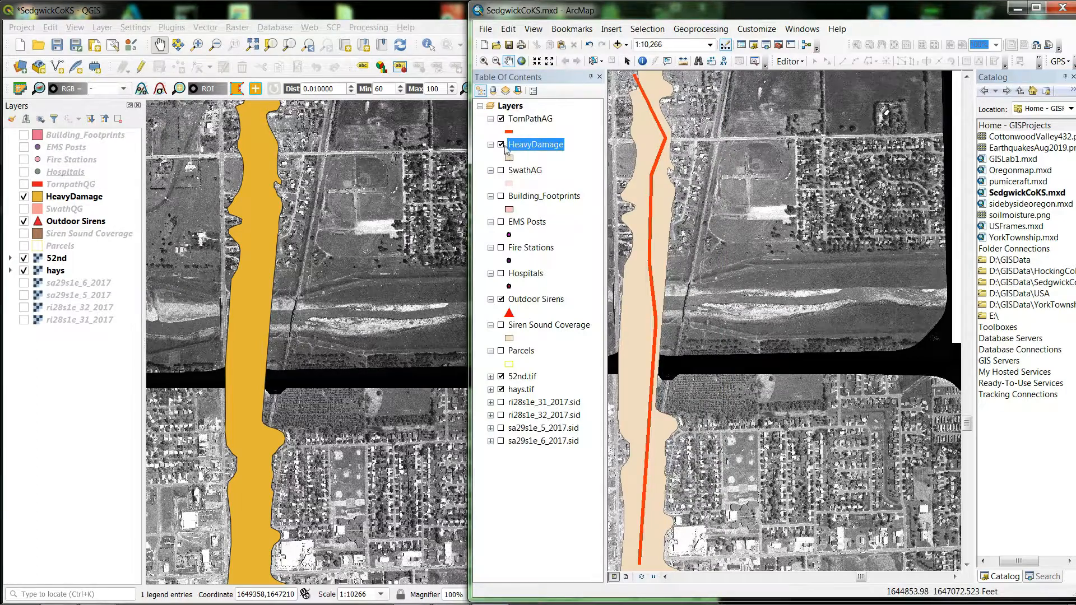
pyautogui.click(501, 119)
# Step: In QGIS, set up the Buffer geoprocessing tool for the HeavyDamage layer with a distance of 150 feet
pyautogui.click(314, 5)
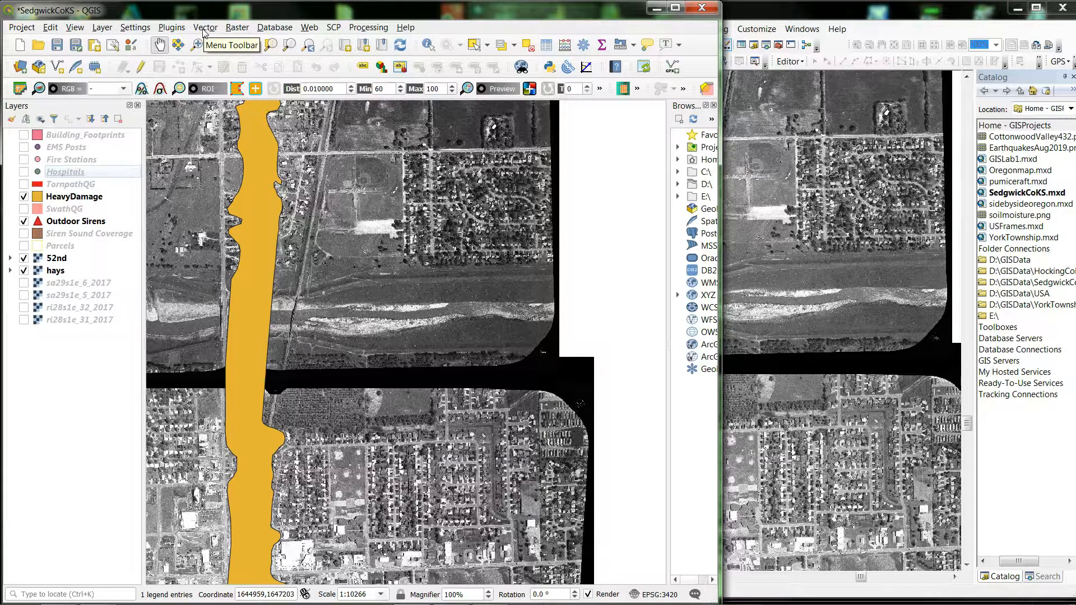
pyautogui.click(65, 198)
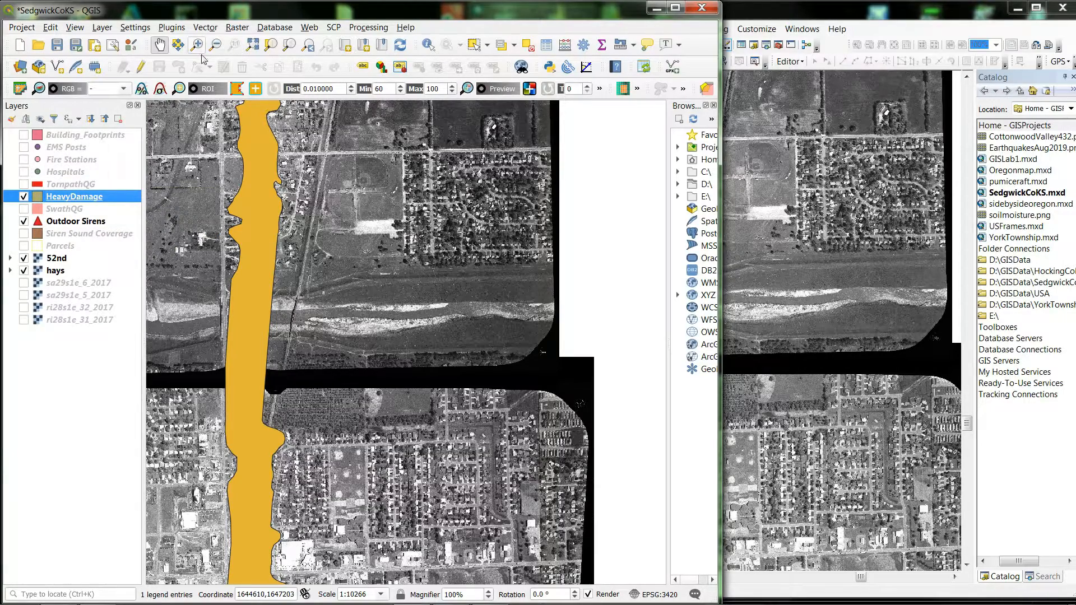
pyautogui.click(205, 28)
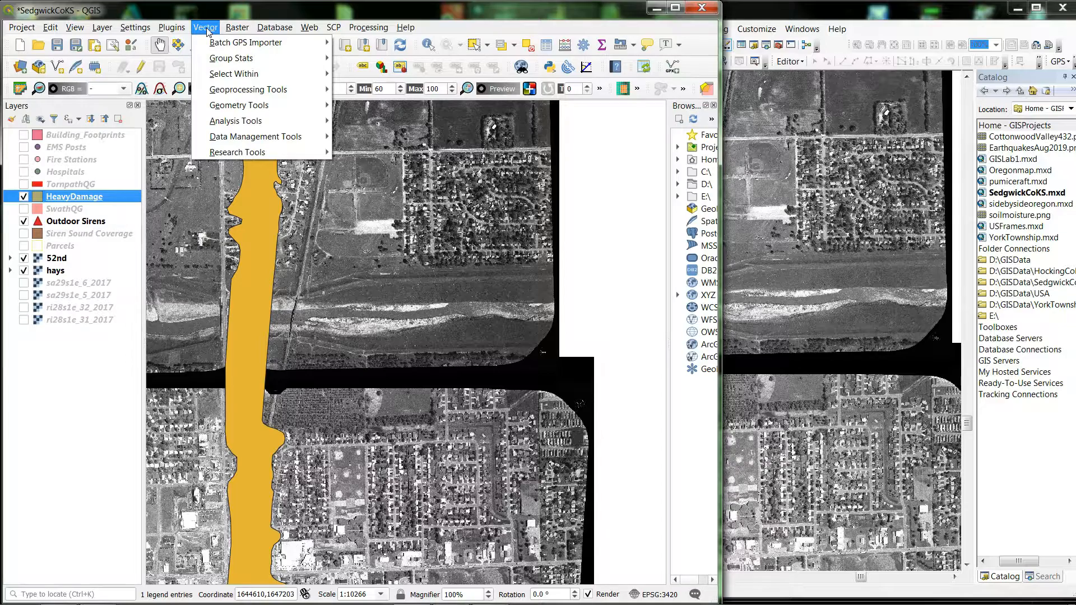
pyautogui.moveTo(233, 93)
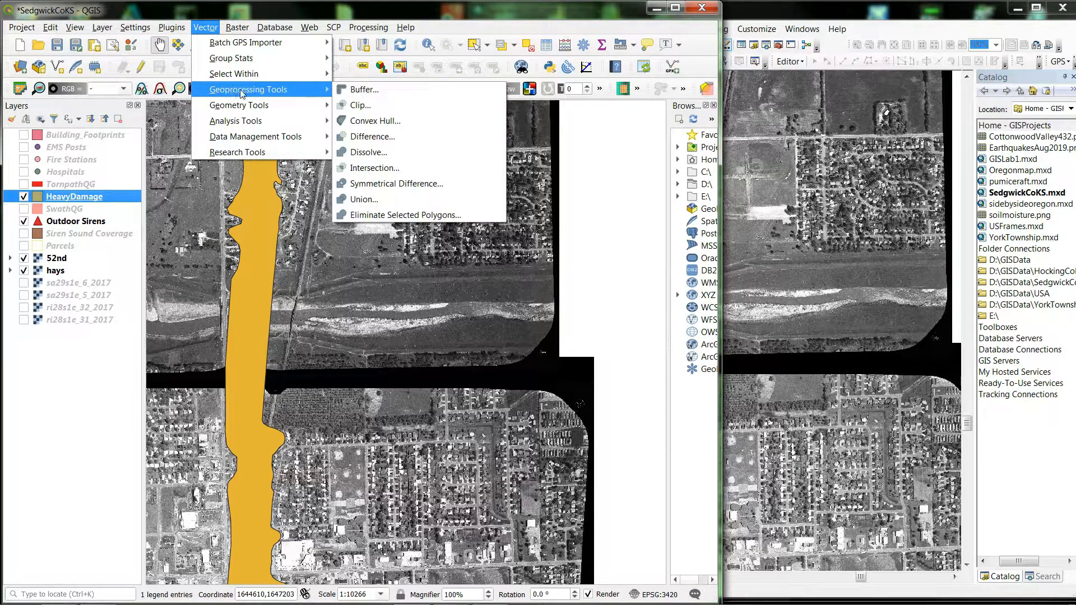
pyautogui.click(368, 91)
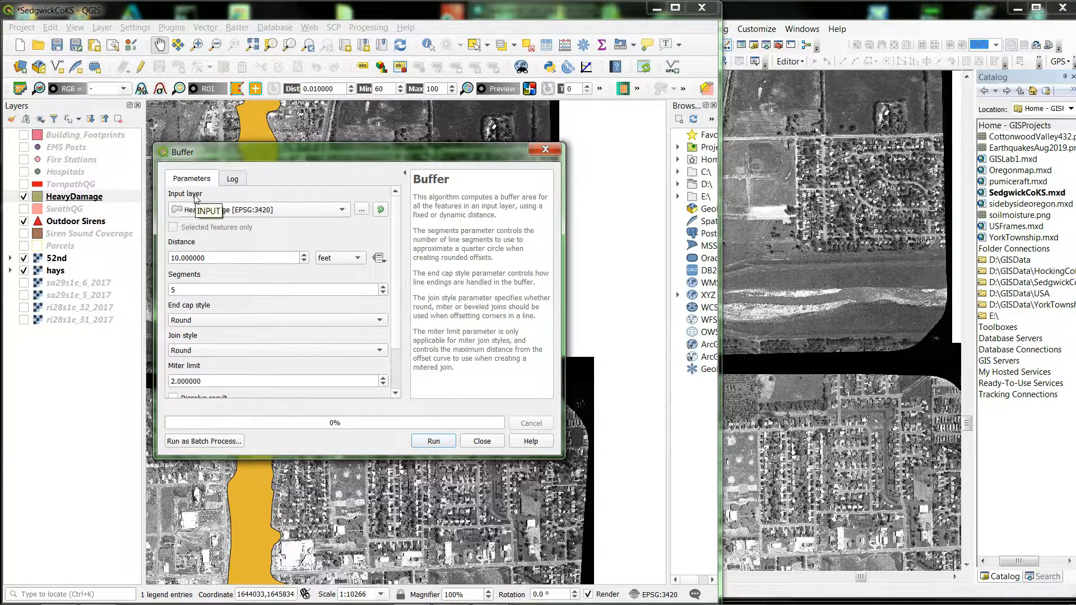
pyautogui.click(209, 258)
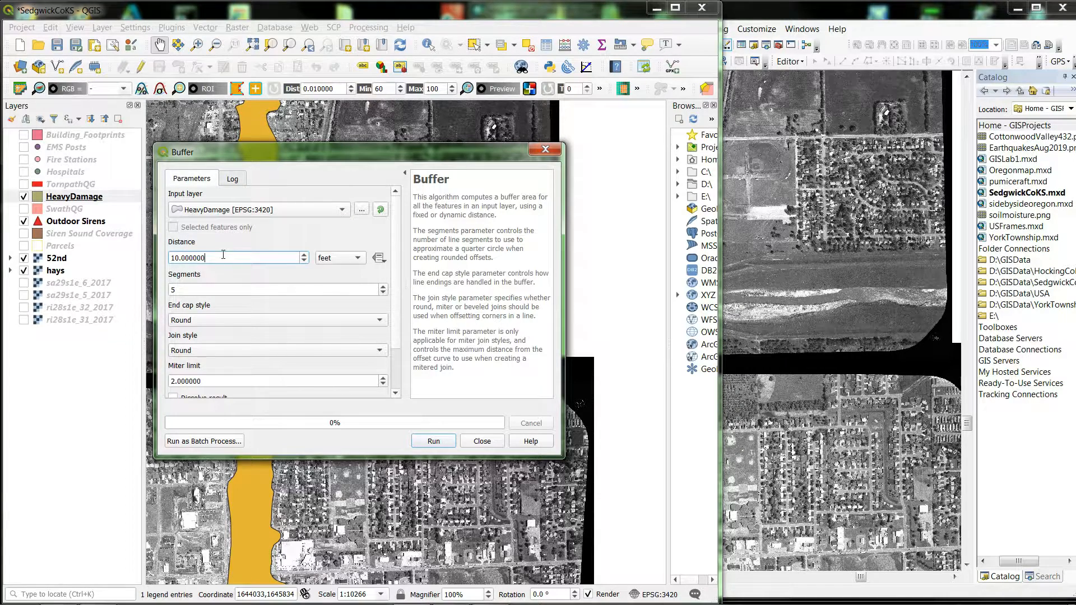
pyautogui.moveTo(214, 258); pyautogui.dragTo(168, 258)
pyautogui.write('150')
pyautogui.click(241, 288)
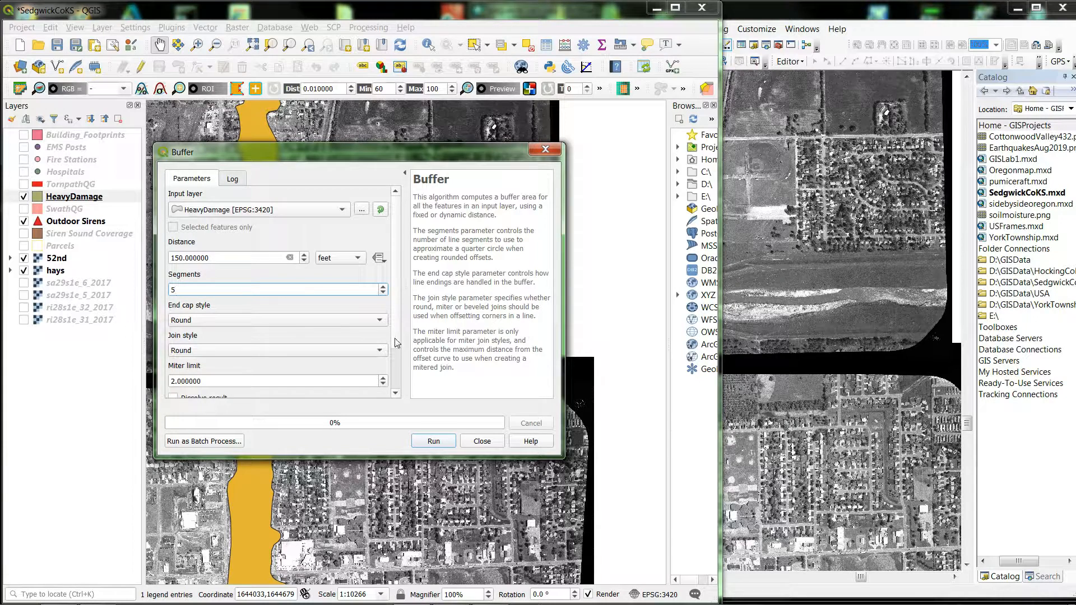
# Step: Run the buffer to a temporary layer, close the tool, and move the resulting layer beneath HeavyDamage
pyautogui.scroll(-2, 403, 382)
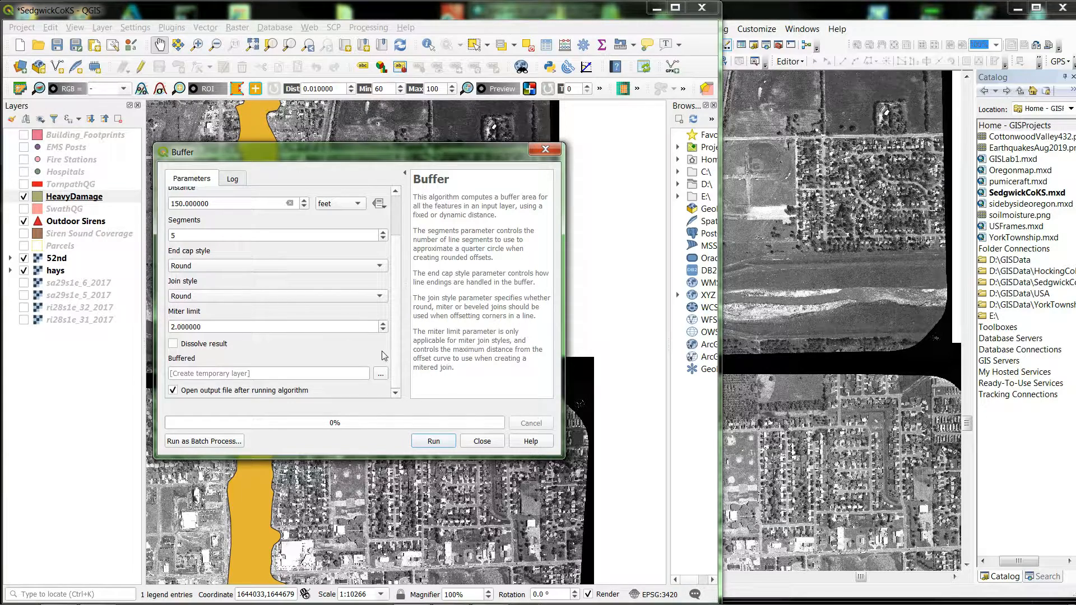
pyautogui.scroll(2, 337, 357)
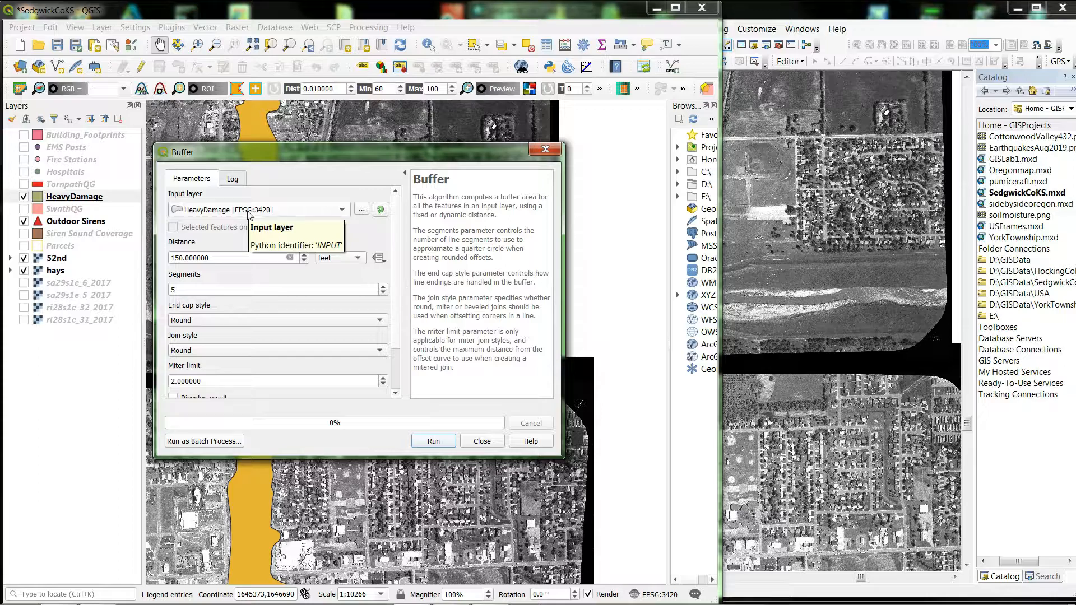
pyautogui.scroll(-2, 399, 324)
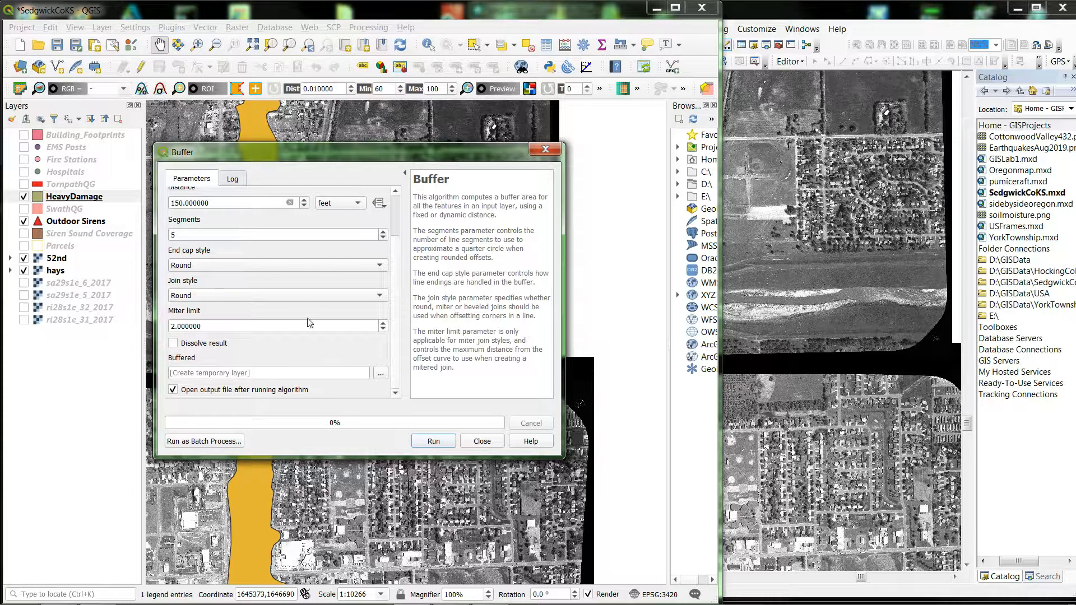
pyautogui.click(435, 442)
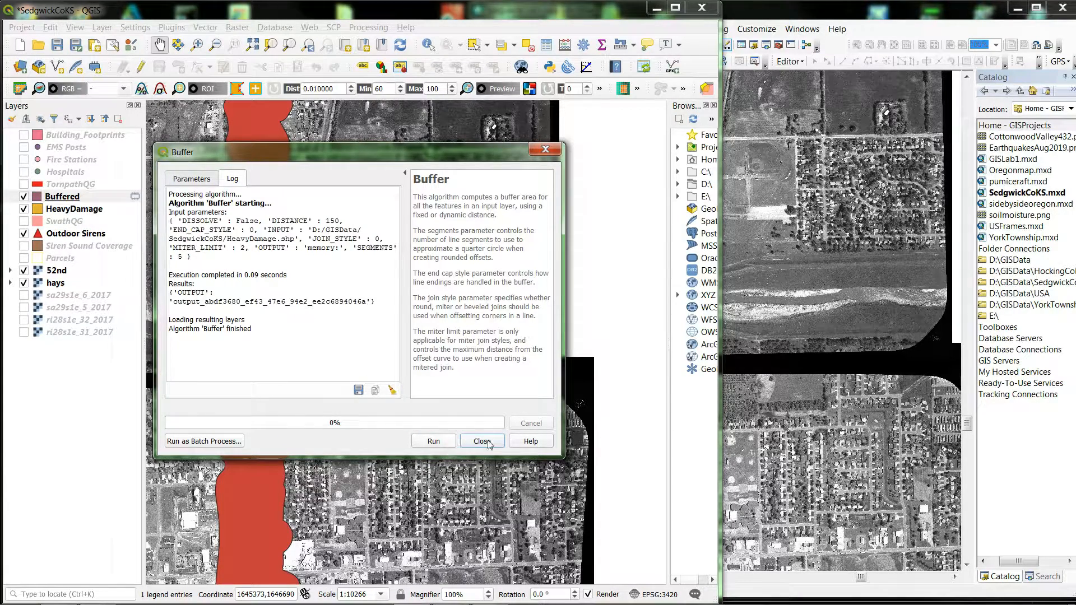
pyautogui.click(545, 149)
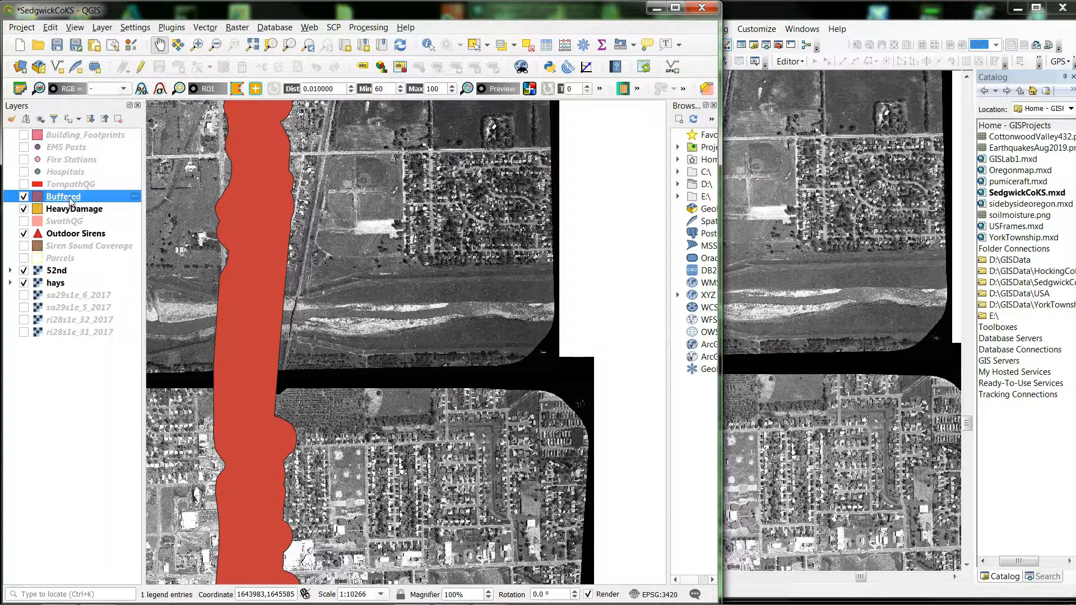
pyautogui.moveTo(68, 201)
pyautogui.mouseDown()
pyautogui.moveTo(68, 225)
pyautogui.moveTo(68, 216)
pyautogui.mouseUp()
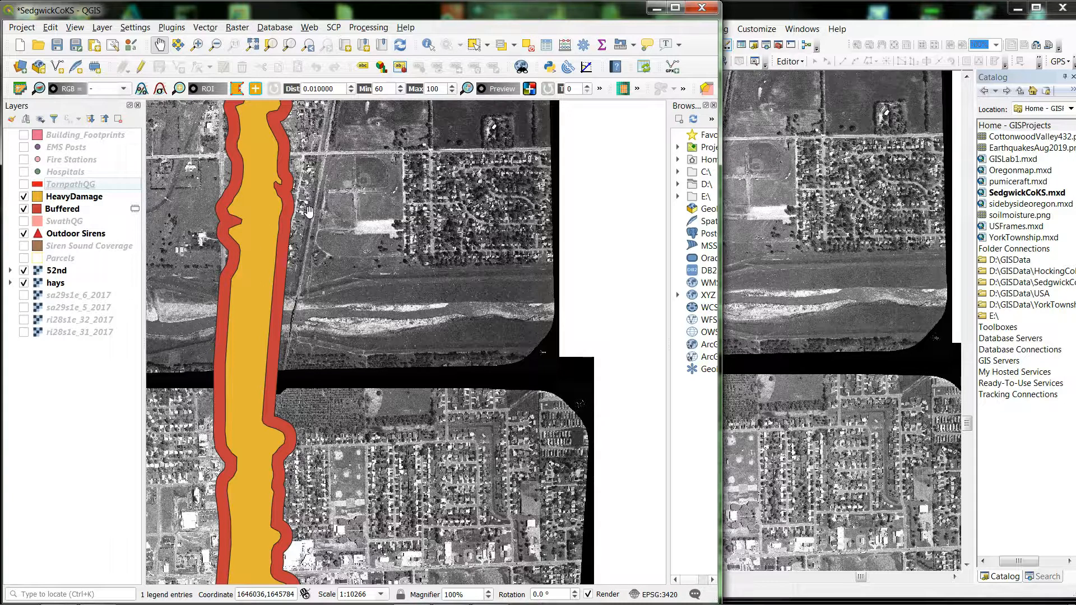
# Step: Give the HeavyDamage layer's simple fill a bright red color and a transparent stroke
pyautogui.click(69, 200)
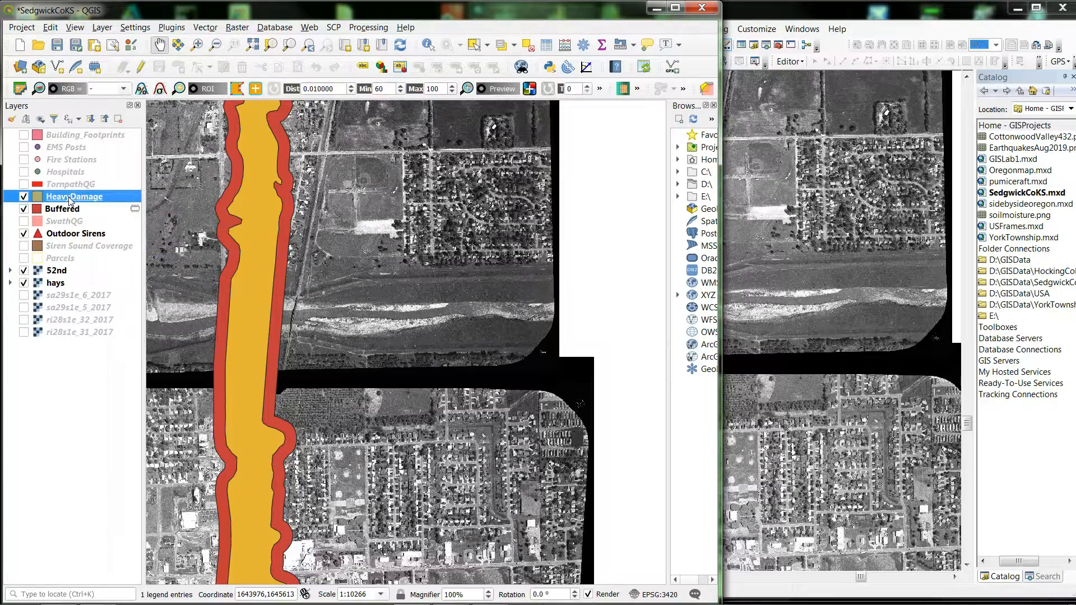
pyautogui.doubleClick(71, 201)
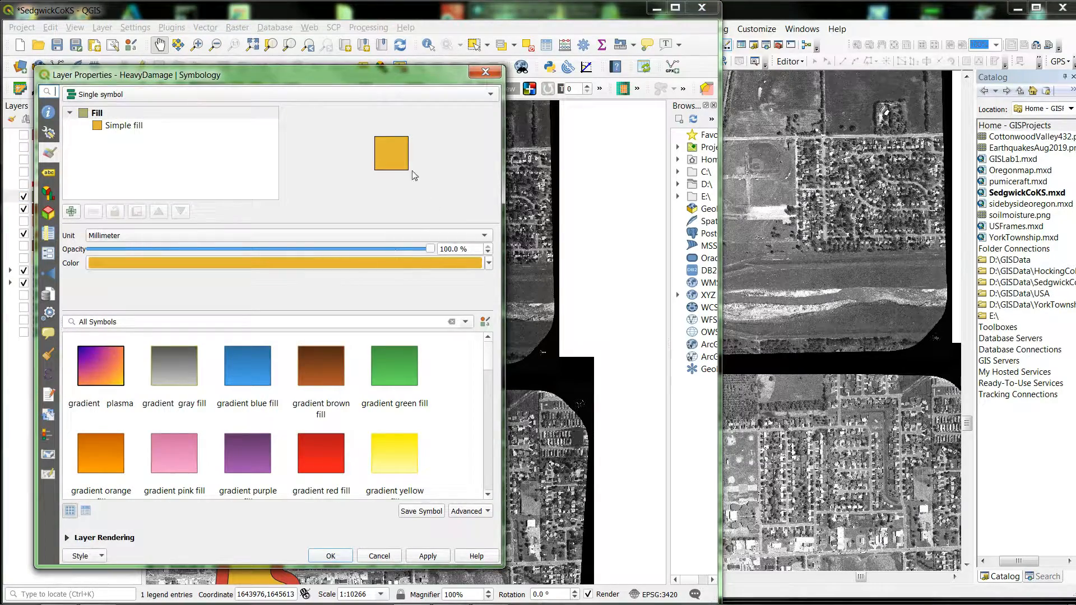
pyautogui.click(130, 127)
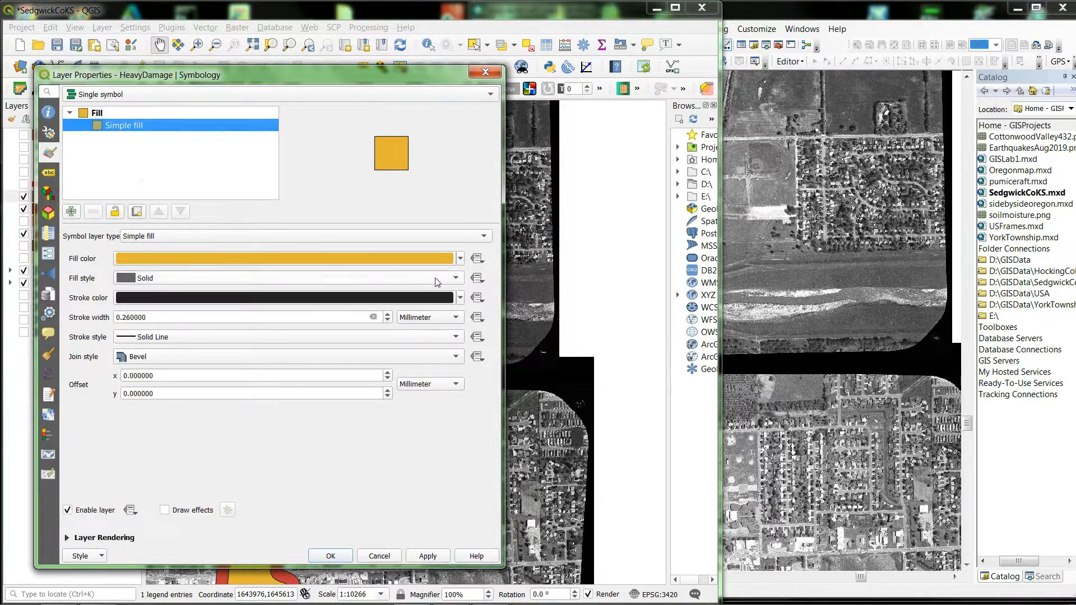
pyautogui.click(460, 259)
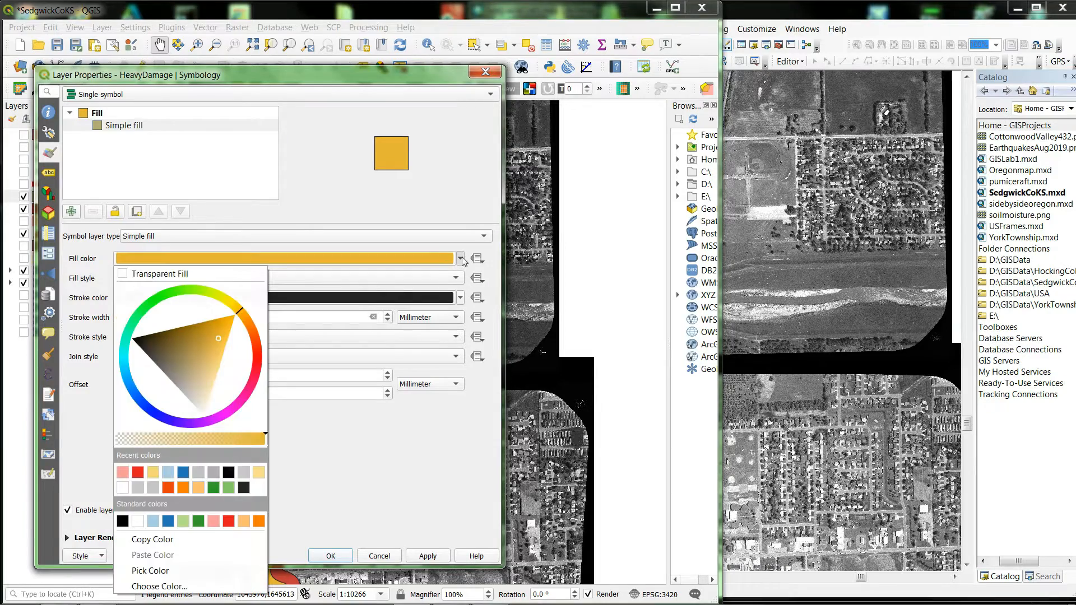
pyautogui.click(143, 475)
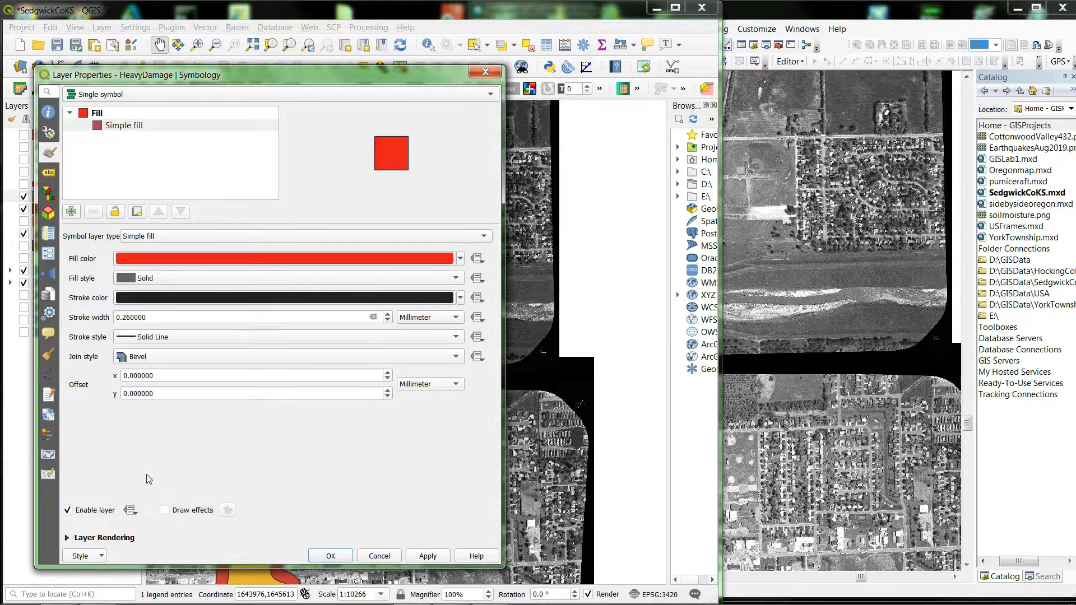
pyautogui.click(461, 299)
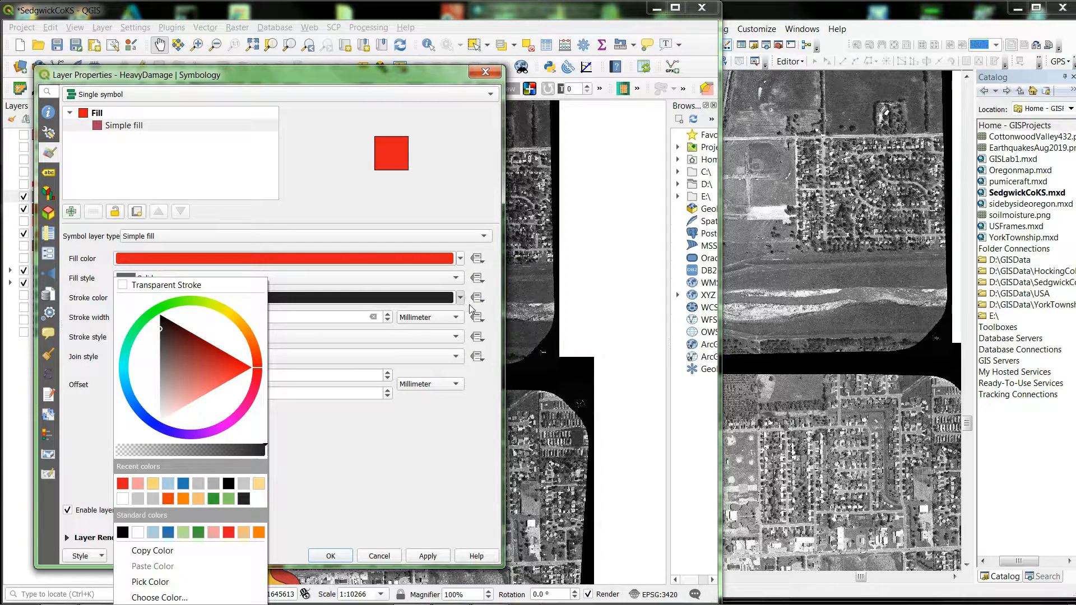
pyautogui.click(469, 307)
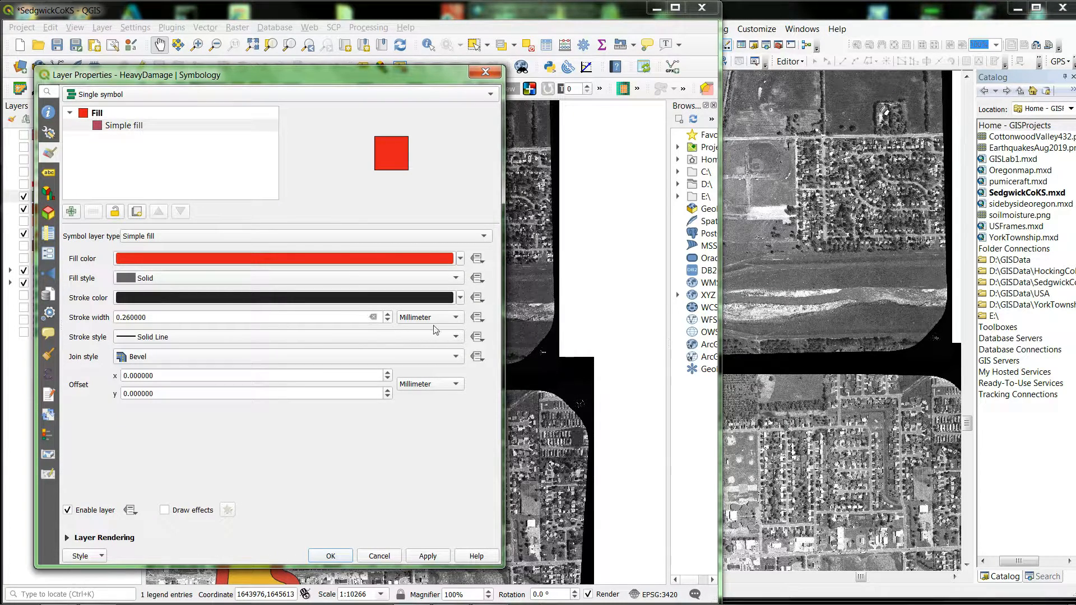
pyautogui.click(460, 297)
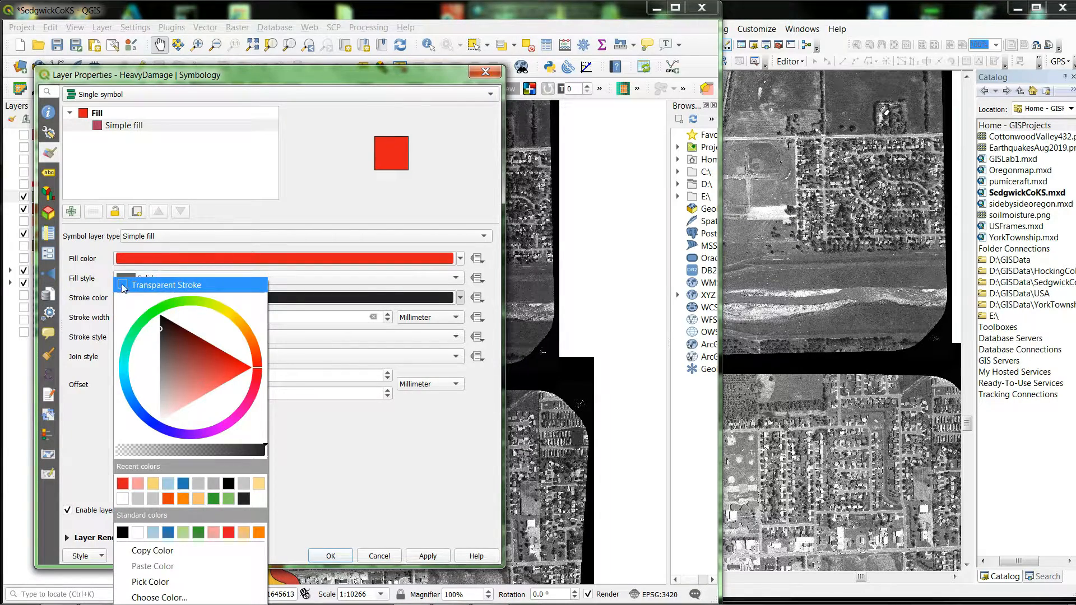
pyautogui.click(162, 285)
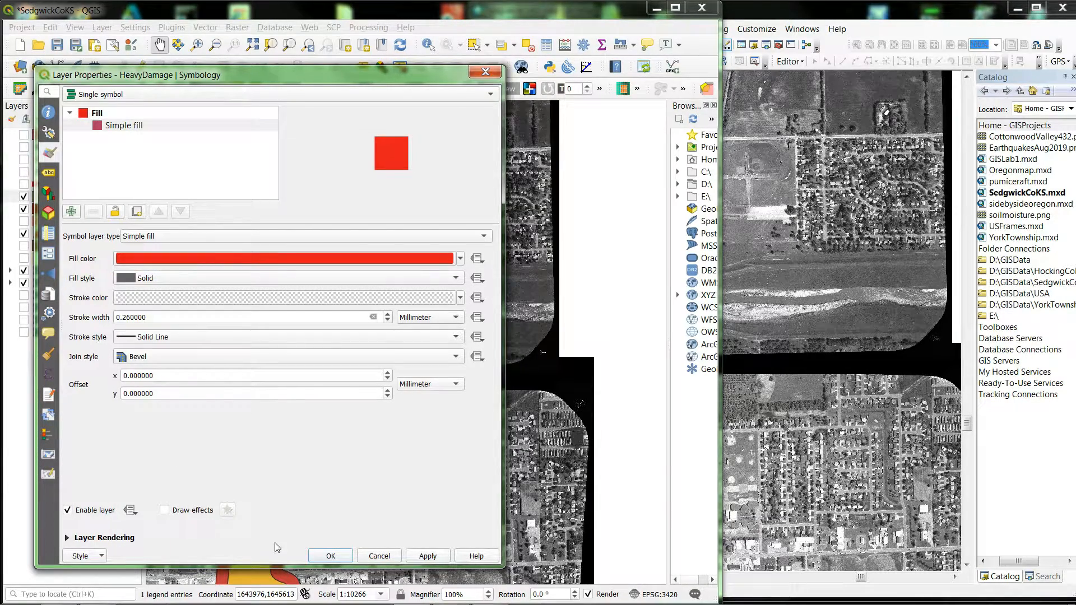
pyautogui.click(330, 557)
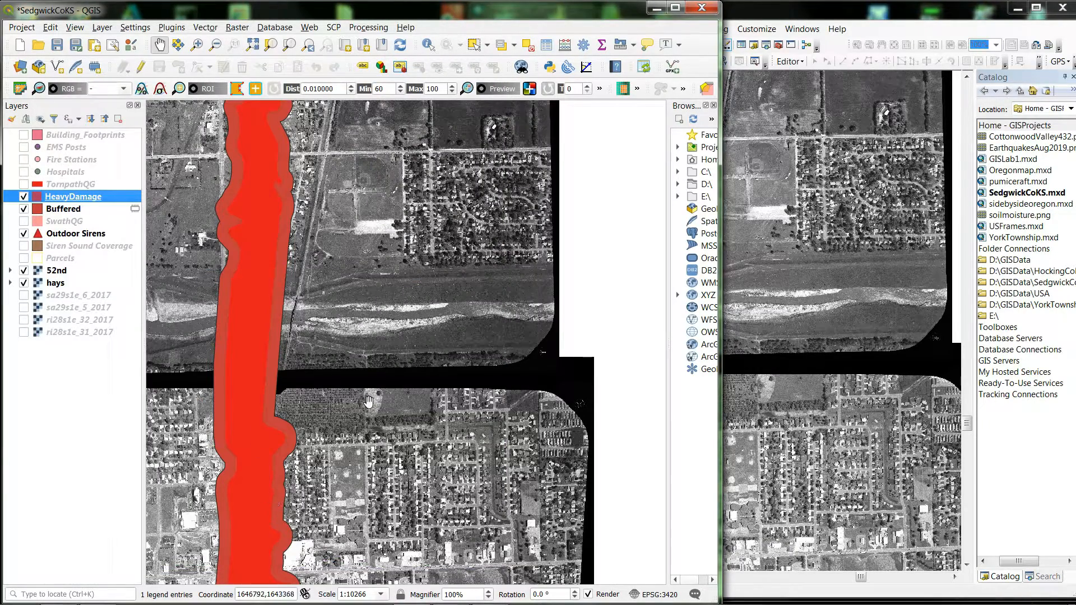
# Step: Style the Buffered layer's simple fill in orange with a transparent stroke
pyautogui.click(71, 210)
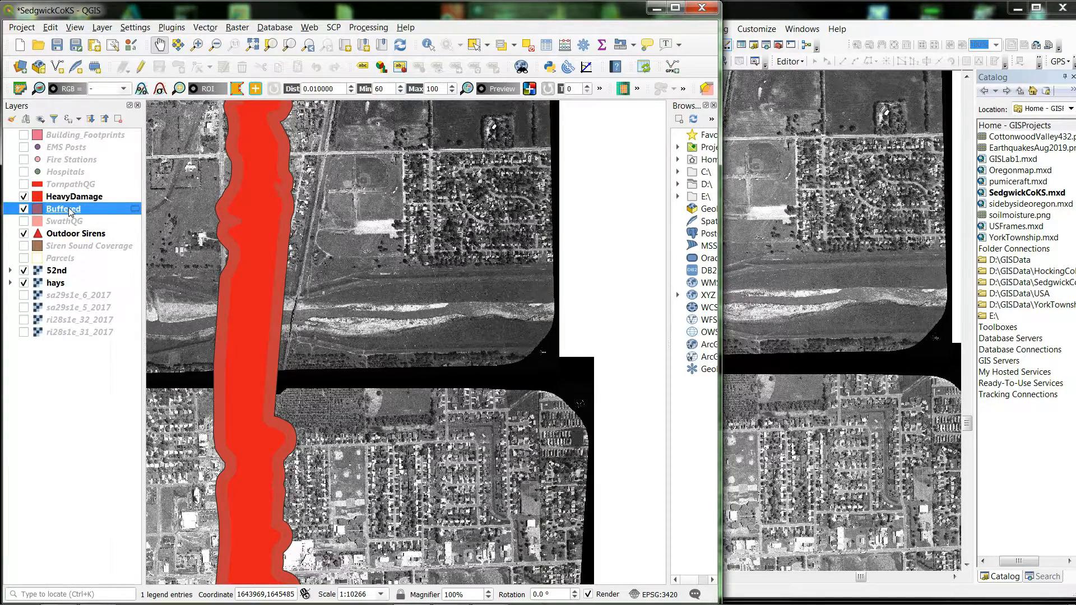
pyautogui.doubleClick(69, 210)
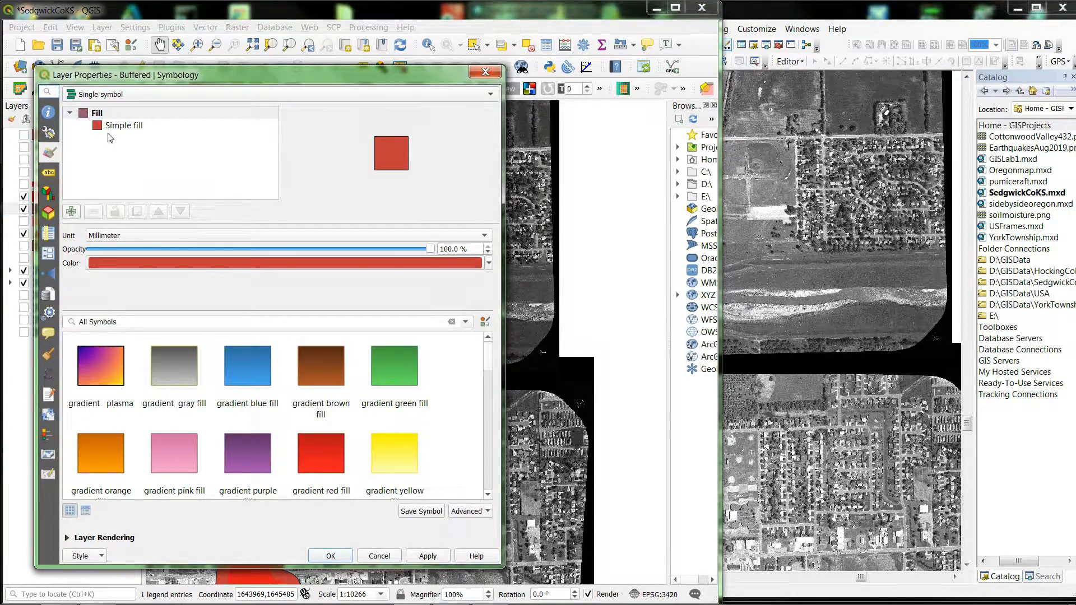
pyautogui.click(118, 126)
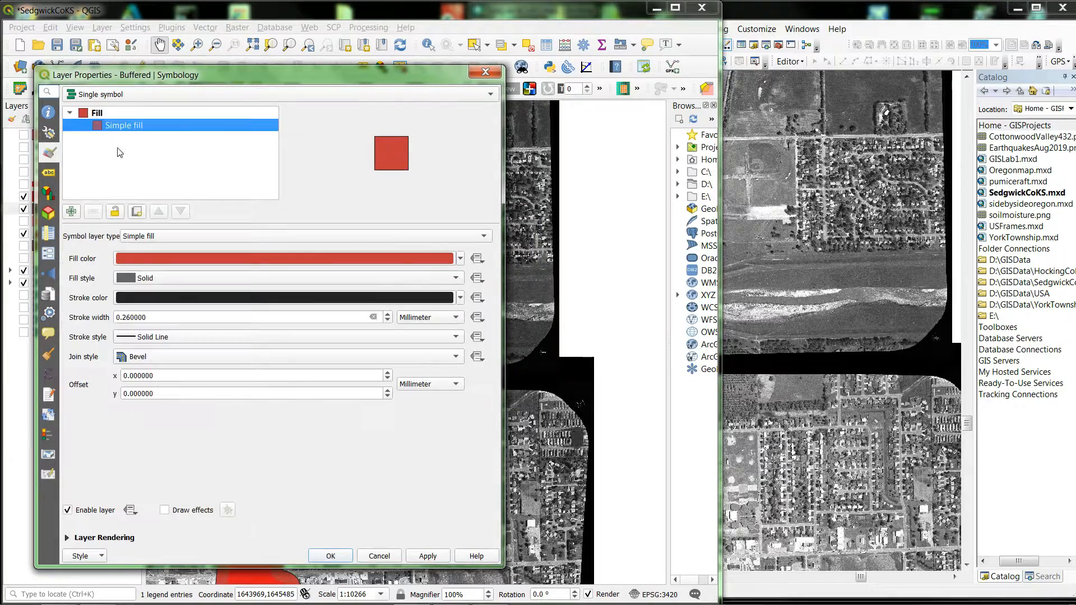
pyautogui.click(460, 258)
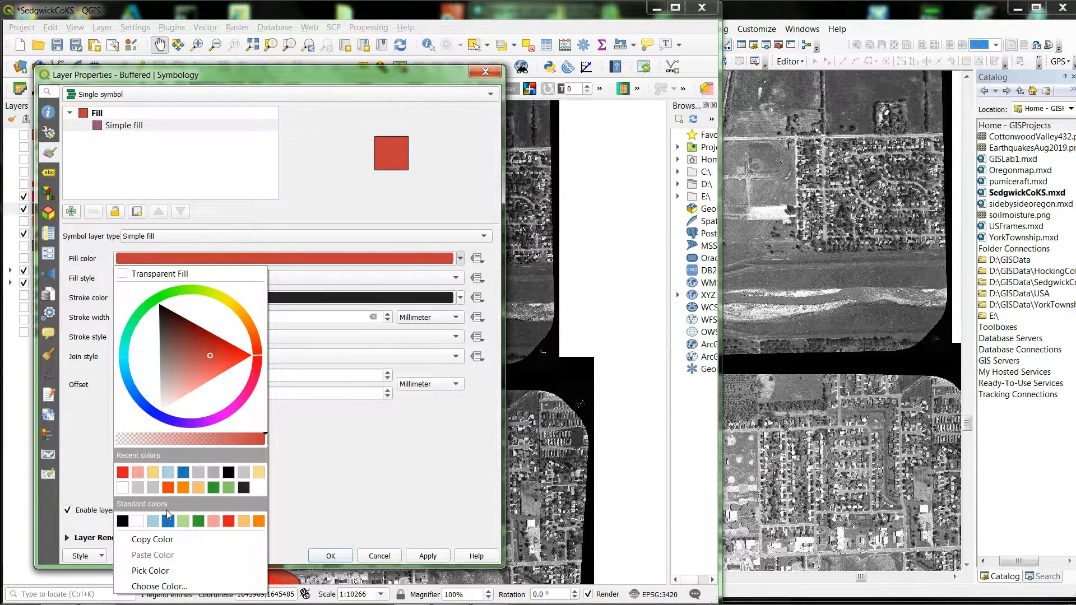
pyautogui.click(184, 487)
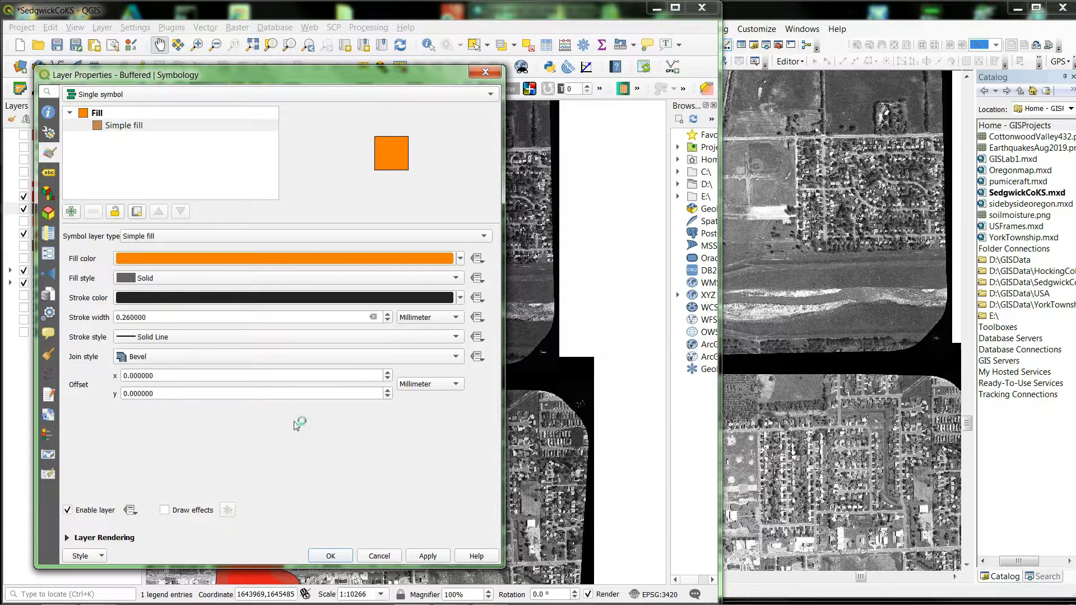
pyautogui.click(460, 299)
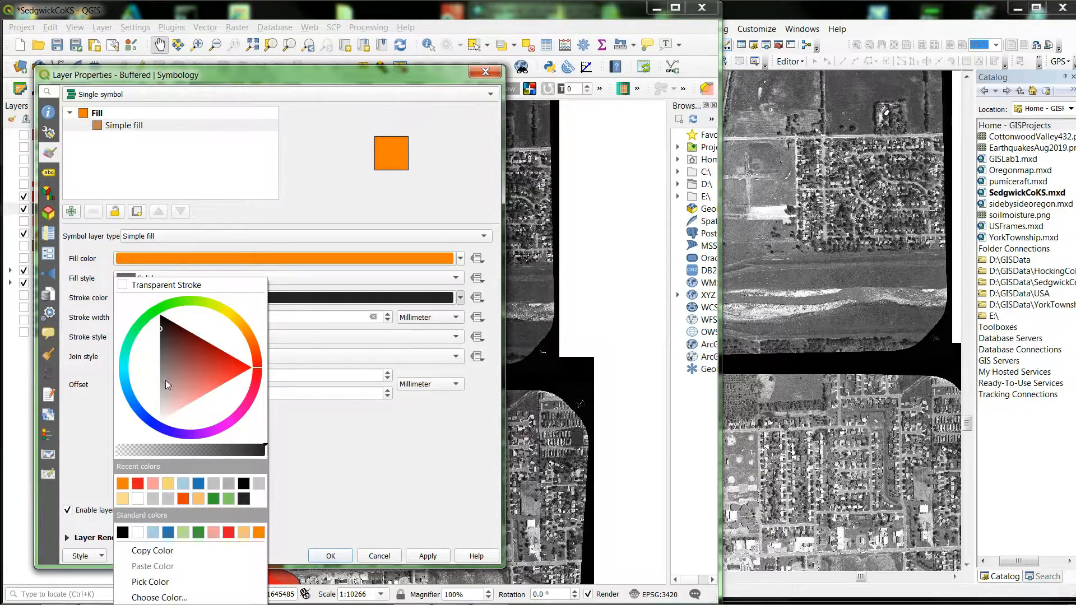
pyautogui.click(122, 285)
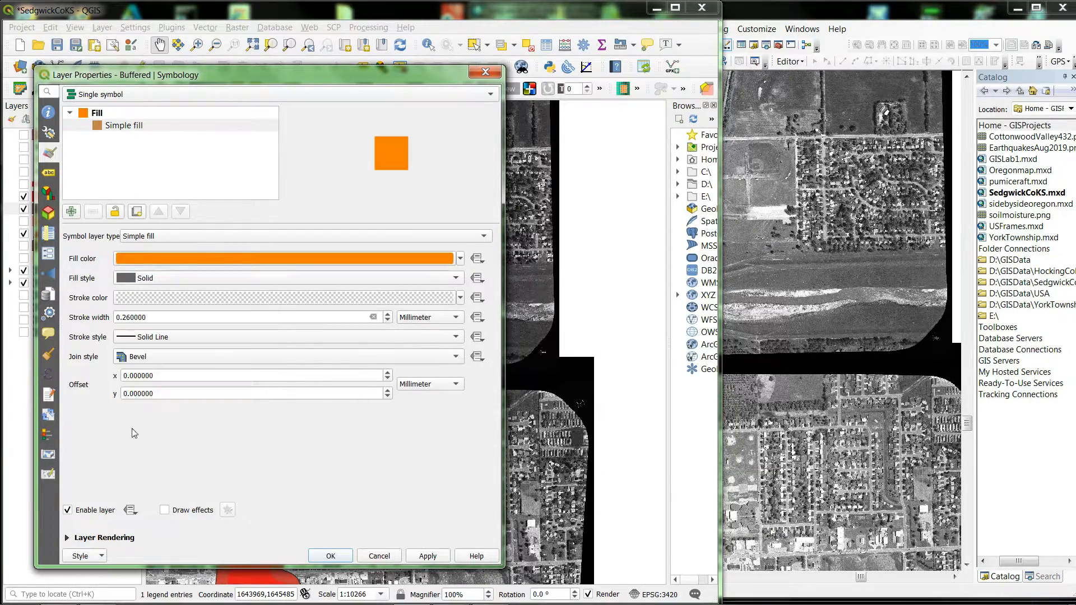
pyautogui.click(331, 557)
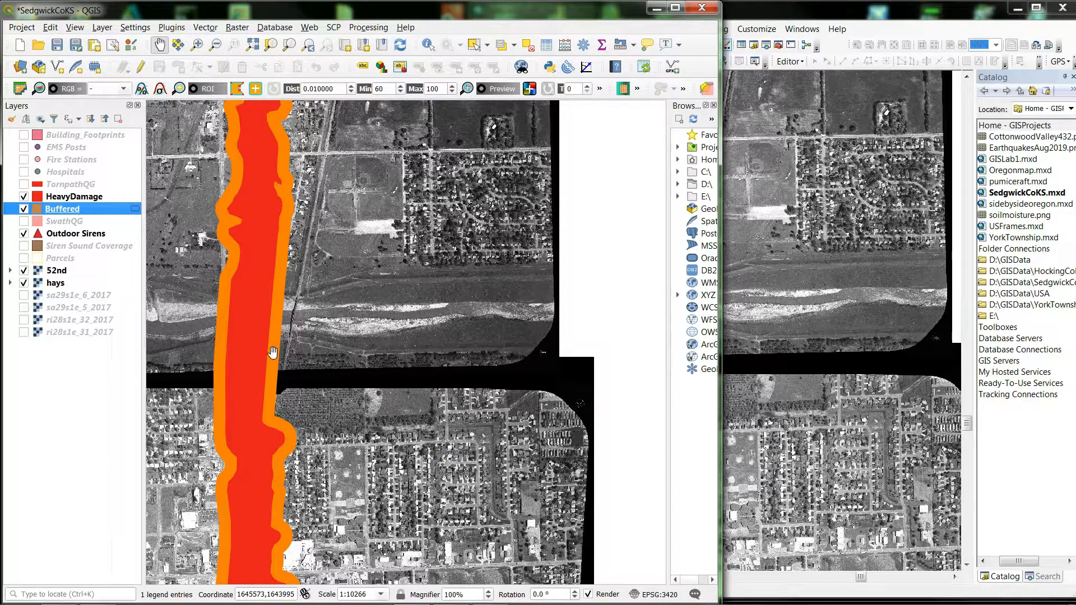
# Step: Set the Buffered layer's rendering opacity to 50% and apply it
pyautogui.doubleClick(58, 210)
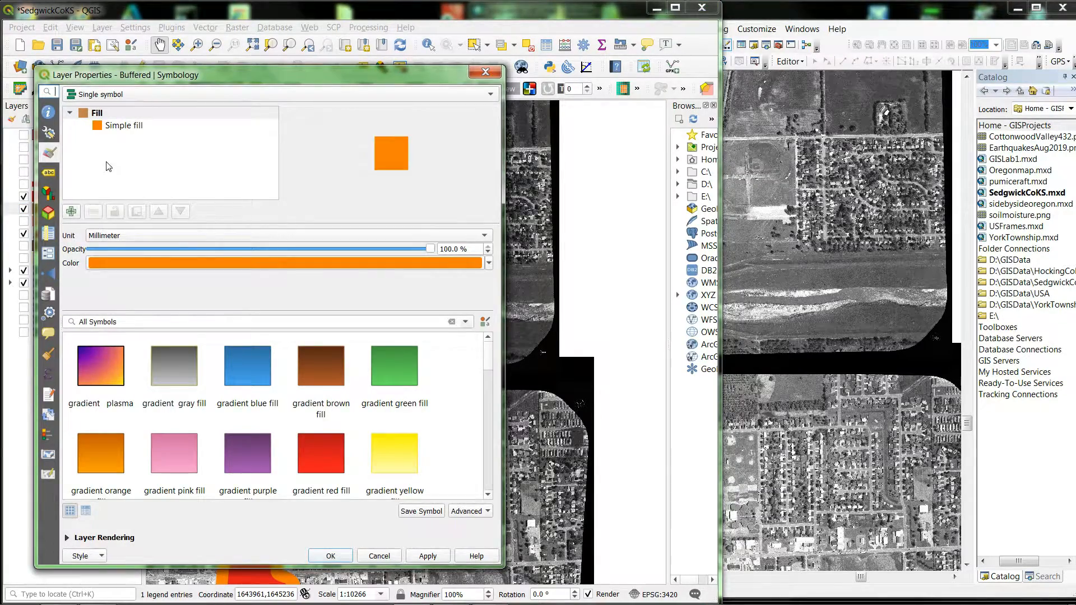
pyautogui.click(66, 537)
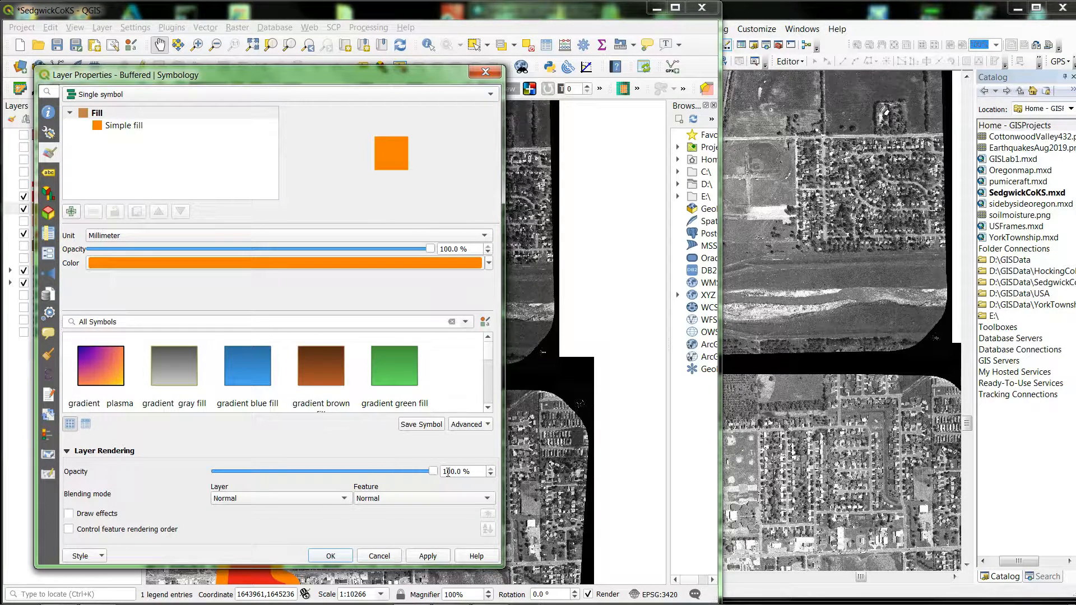
pyautogui.moveTo(472, 473); pyautogui.dragTo(425, 477)
pyautogui.write('50')
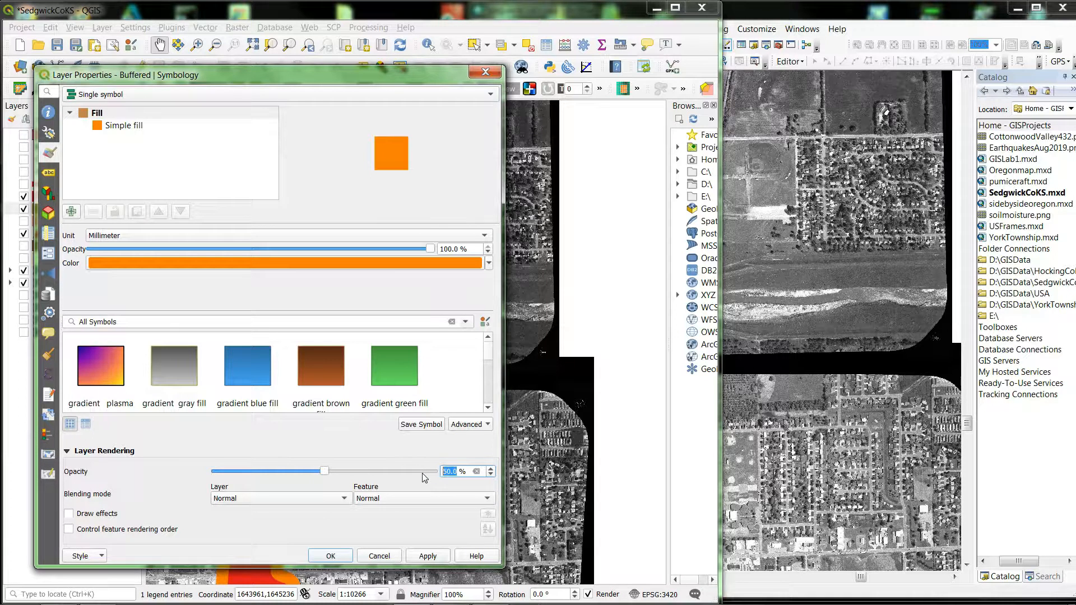
pyautogui.click(429, 555)
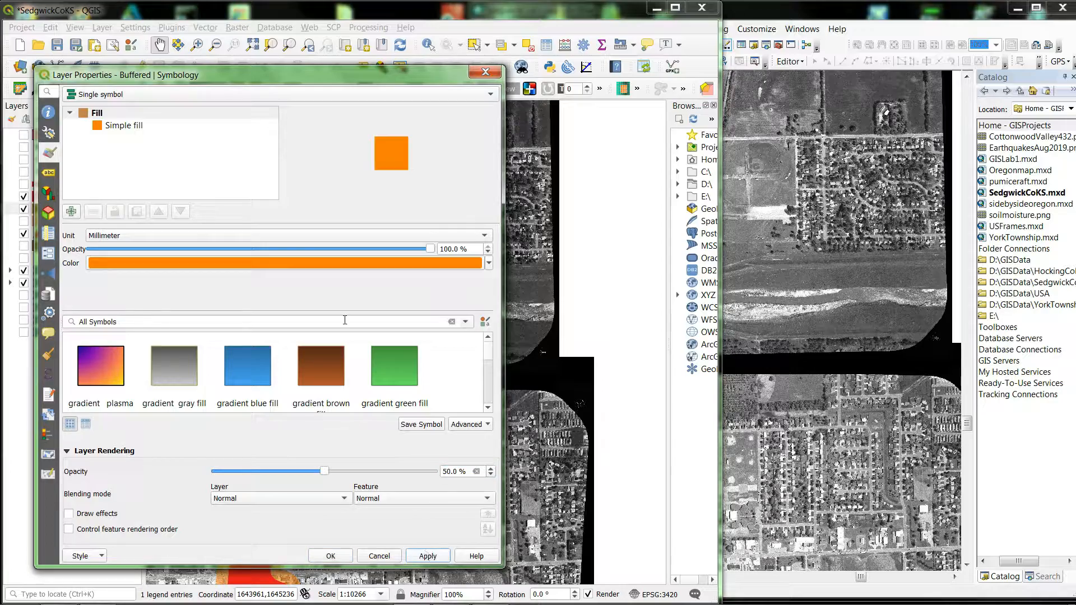
pyautogui.click(336, 557)
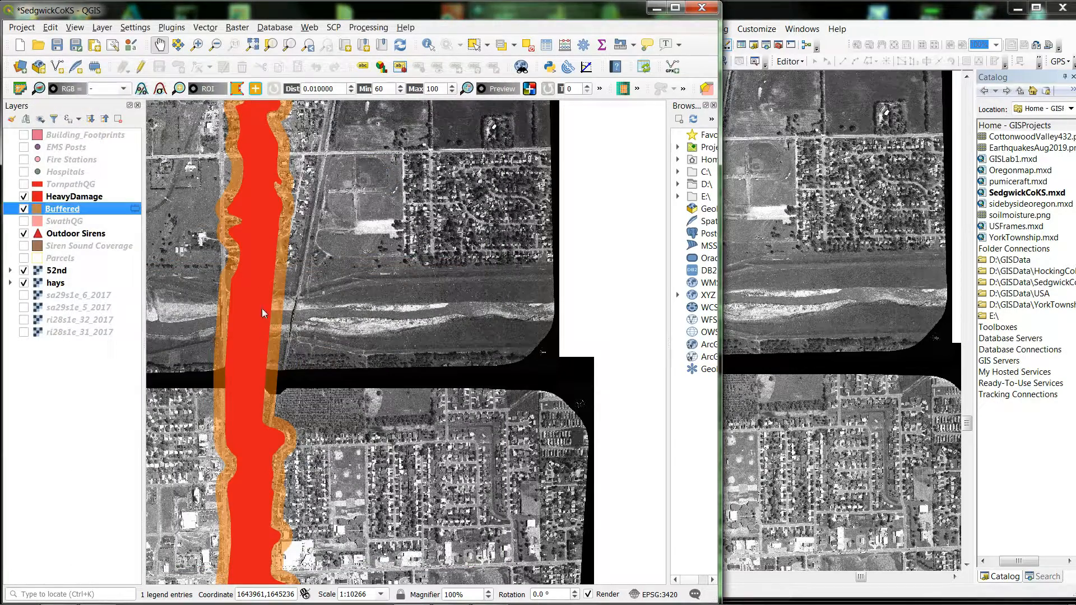
# Step: Reduce the layer rendering opacity of HeavyDamage to 50%
pyautogui.doubleClick(80, 202)
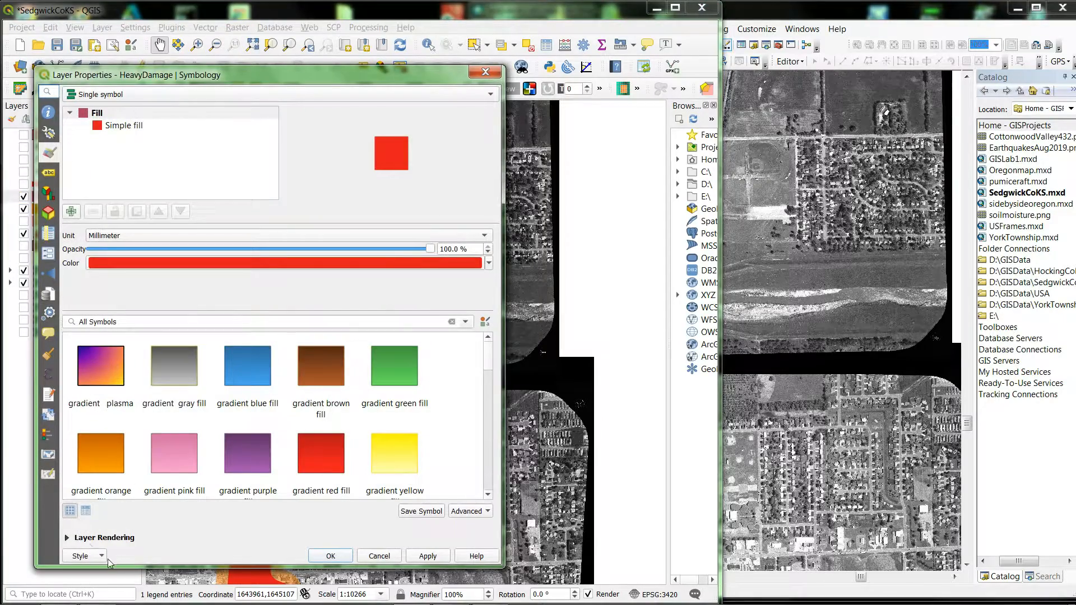
pyautogui.click(67, 538)
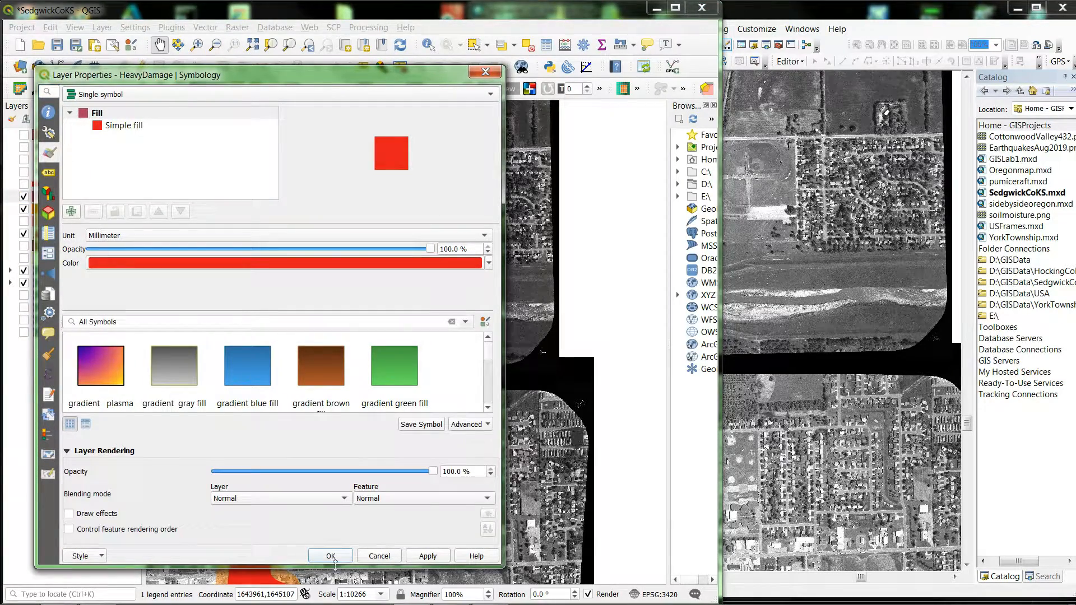
pyautogui.moveTo(475, 472); pyautogui.dragTo(423, 469)
pyautogui.write('50')
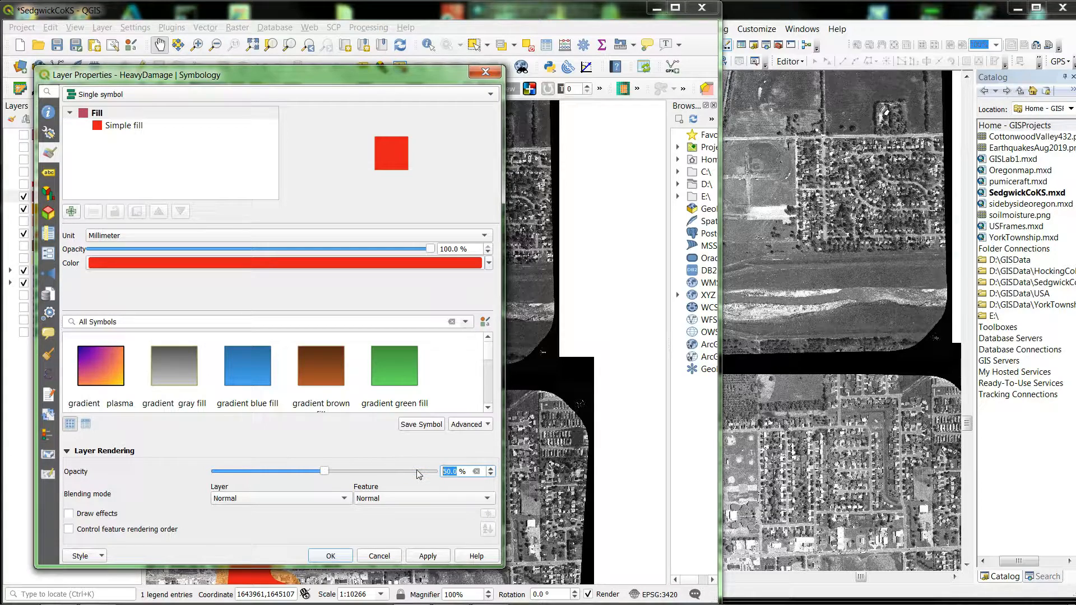
pyautogui.click(330, 556)
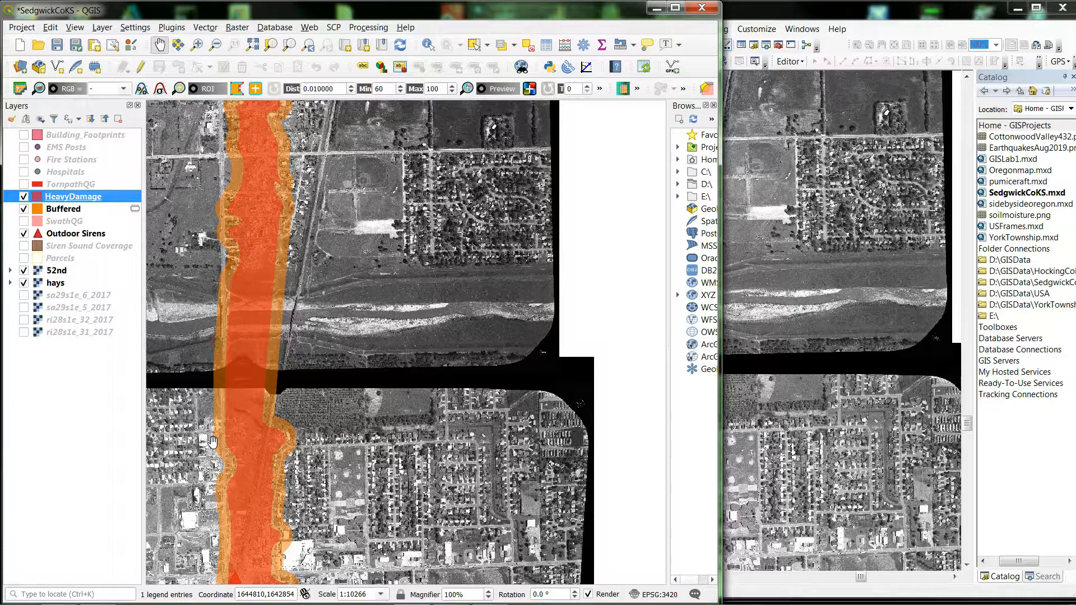
# Step: Switch to ArcMap and start the Buffer geoprocessing tool with HeavyDamage.shp from the SedgwickCoKS folder as input
pyautogui.click(850, 17)
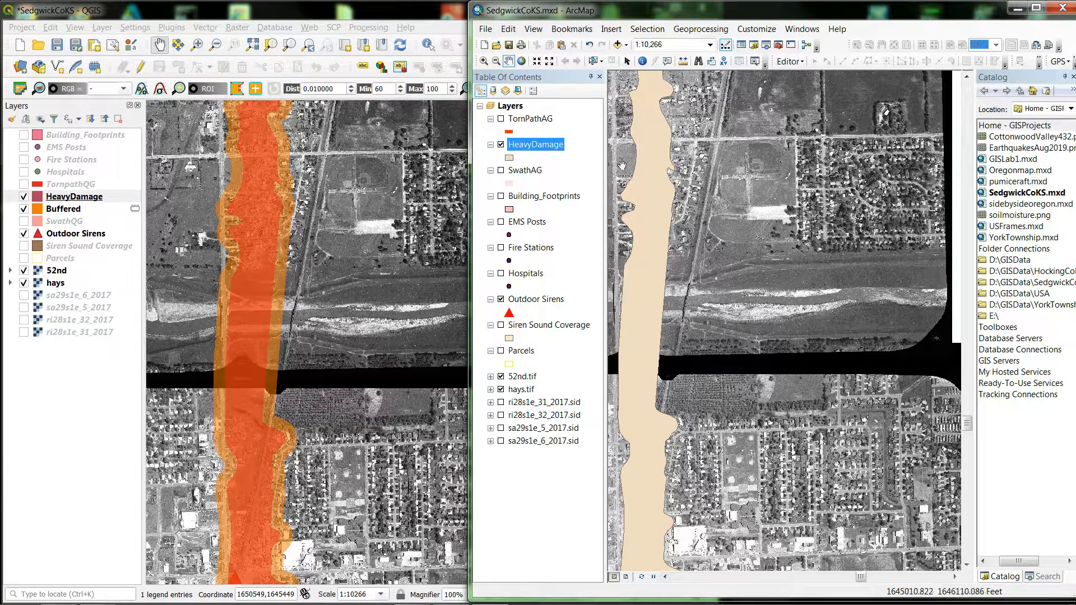
pyautogui.click(696, 33)
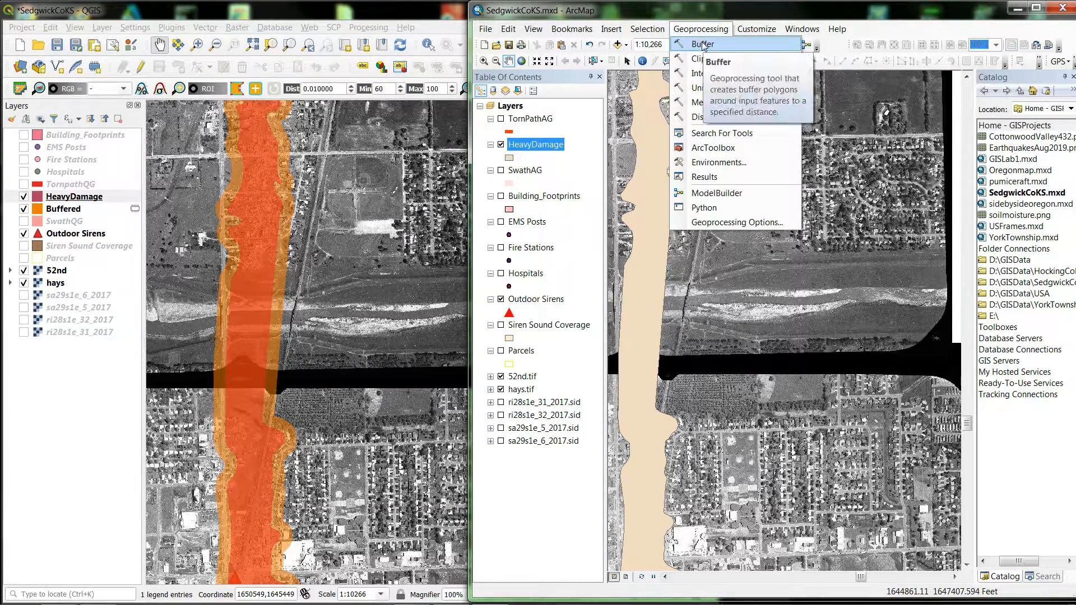
pyautogui.click(701, 44)
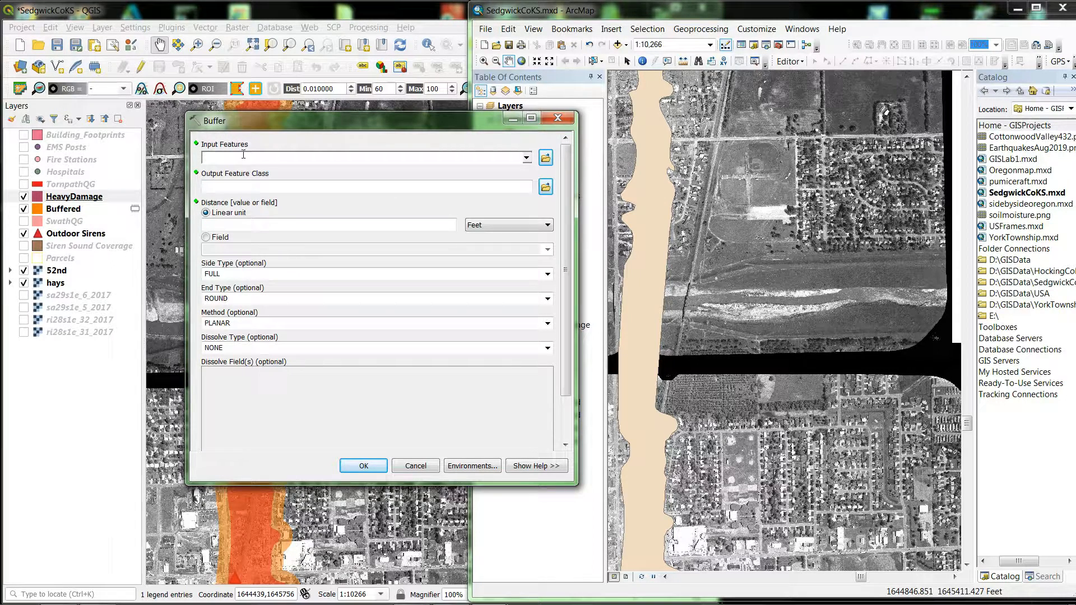
pyautogui.click(545, 159)
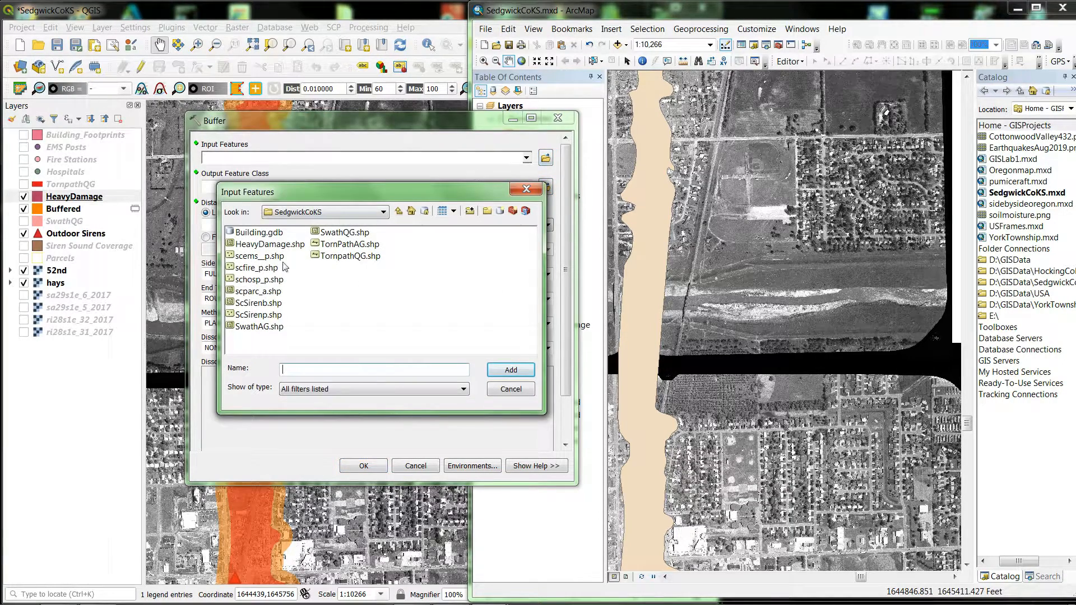
pyautogui.click(264, 245)
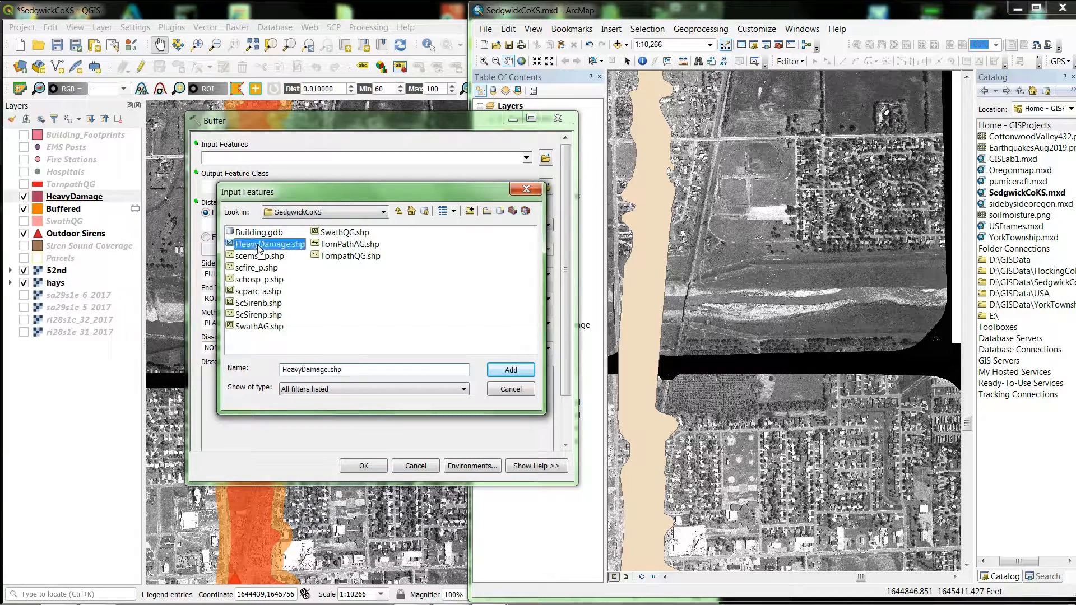
pyautogui.click(509, 372)
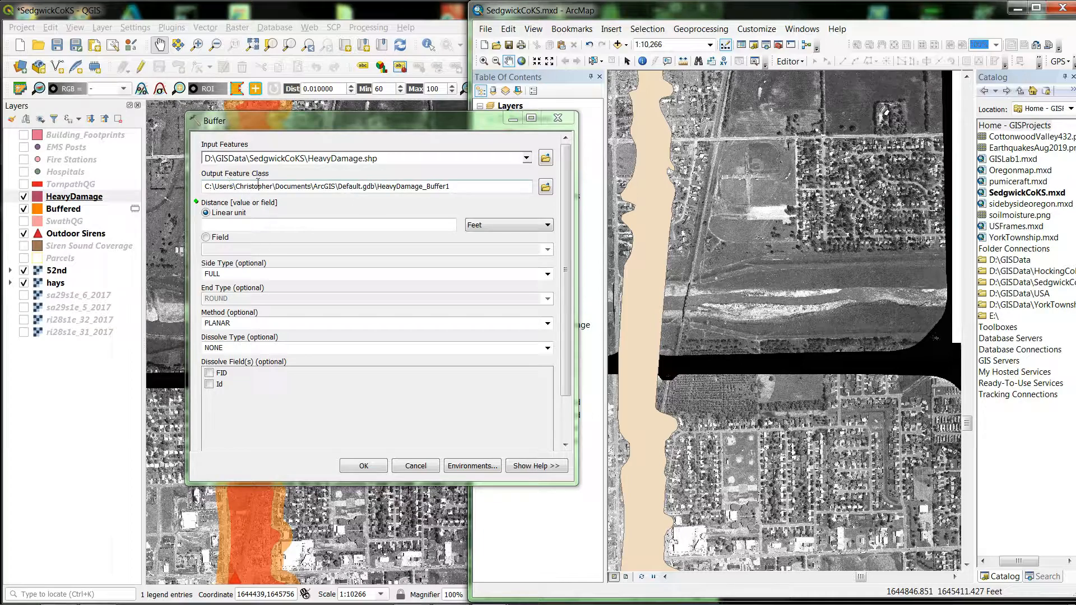
# Step: Set the buffer output feature class to ModerateDamage in the SedgwickCoKS folder under D:\GISData
pyautogui.click(544, 186)
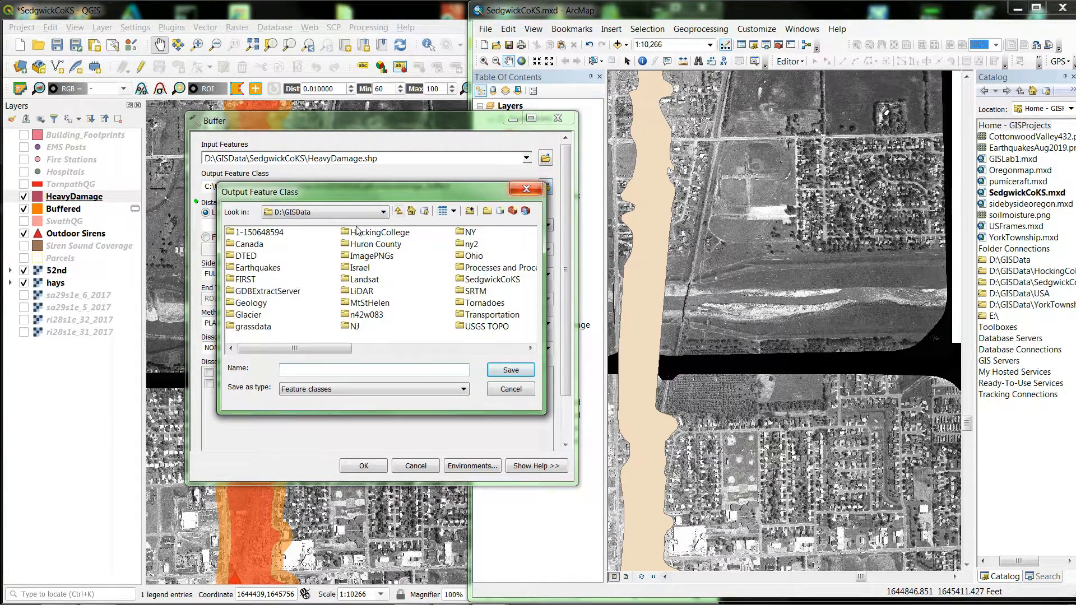
pyautogui.doubleClick(485, 283)
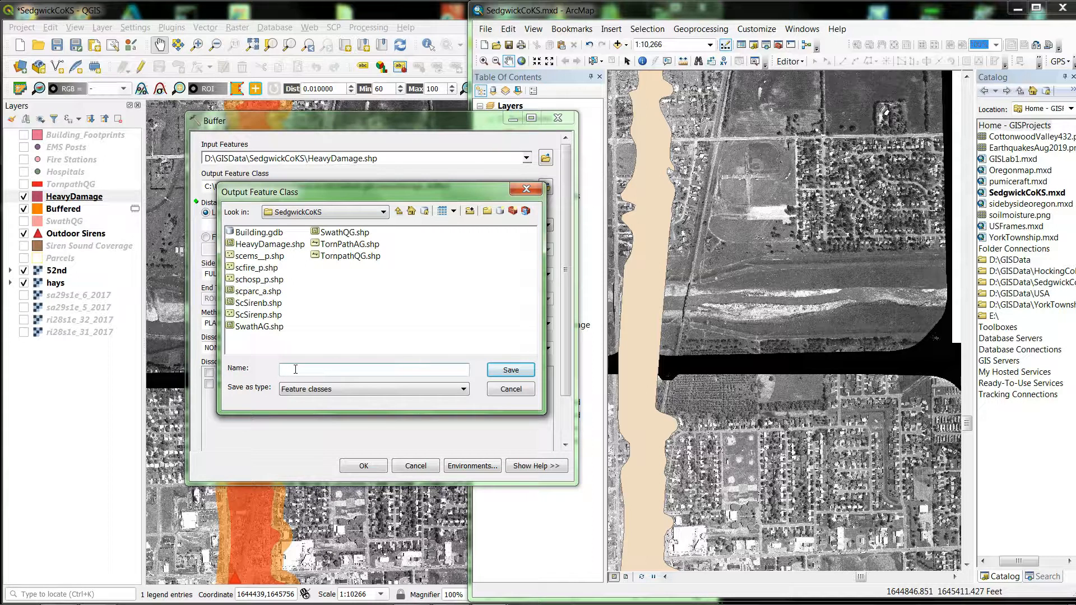
pyautogui.write('ModerateDamage')
pyautogui.click(510, 370)
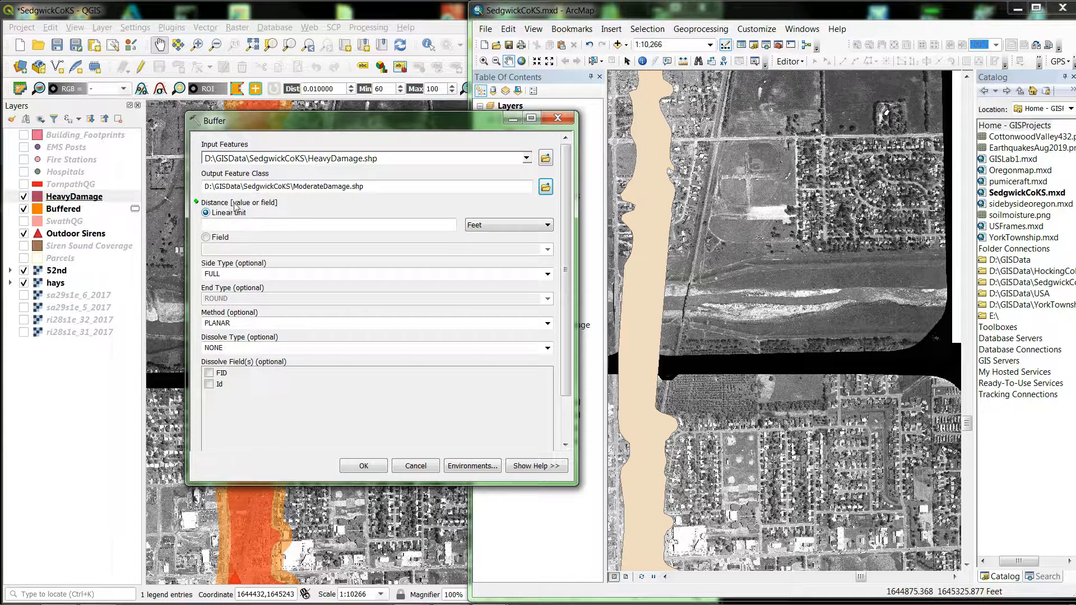
# Step: Run the buffer with a linear distance of 150 feet and place the ModerateDamage layer below HeavyDamage
pyautogui.click(407, 224)
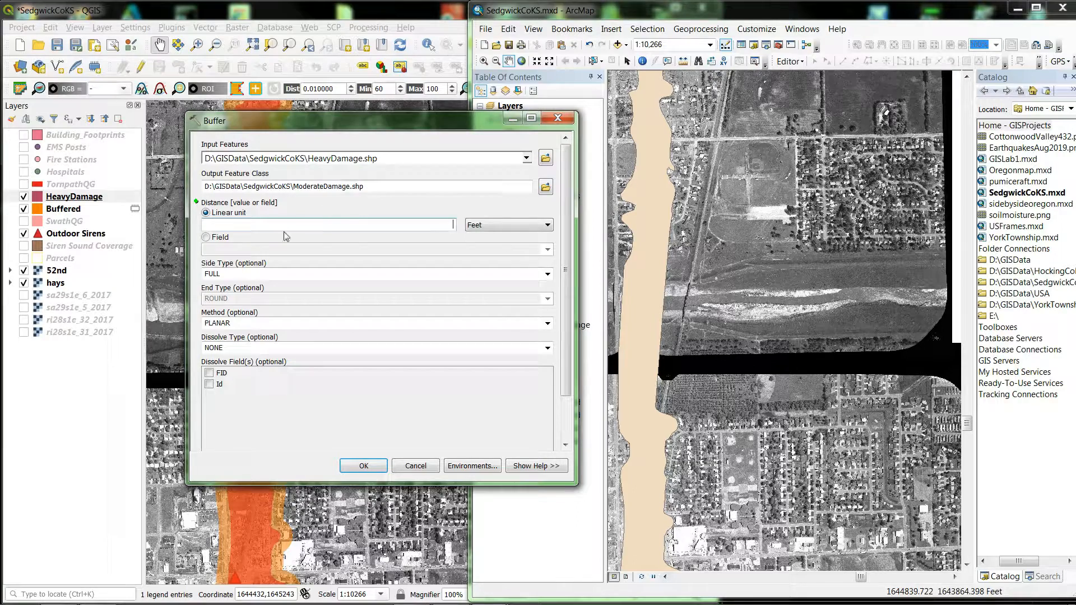
pyautogui.write('150')
pyautogui.click(364, 468)
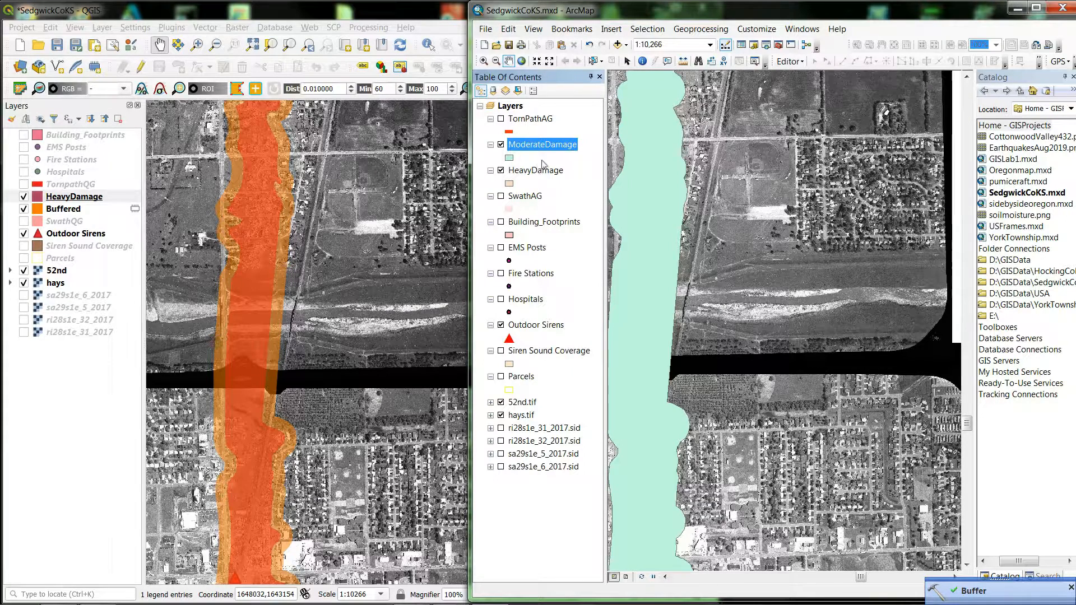
pyautogui.moveTo(545, 146); pyautogui.dragTo(551, 190)
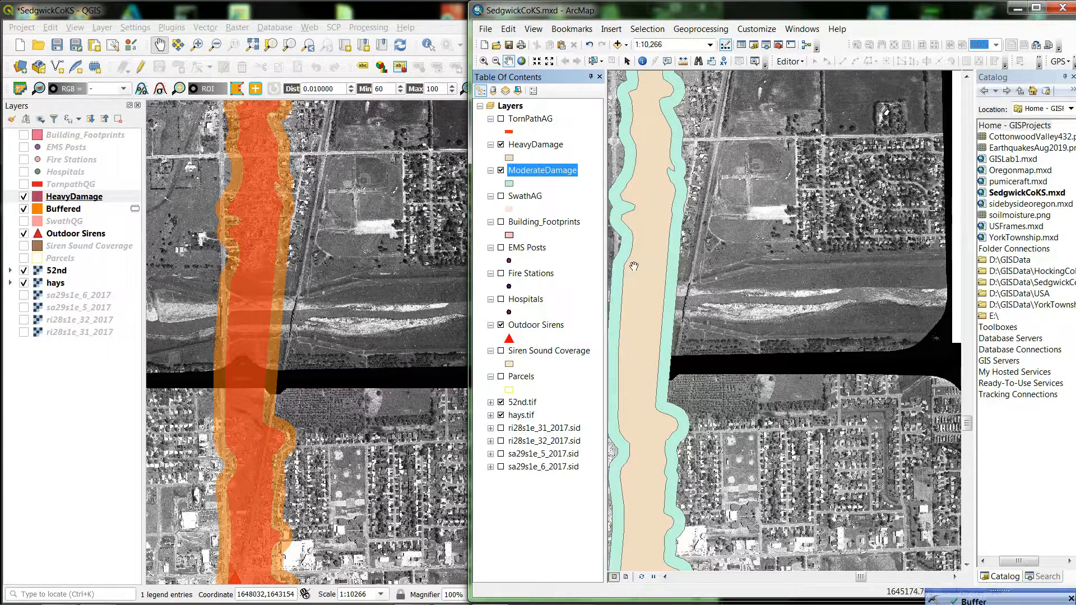
# Step: Give the HeavyDamage layer's symbol a bright red fill and no outline color
pyautogui.click(540, 146)
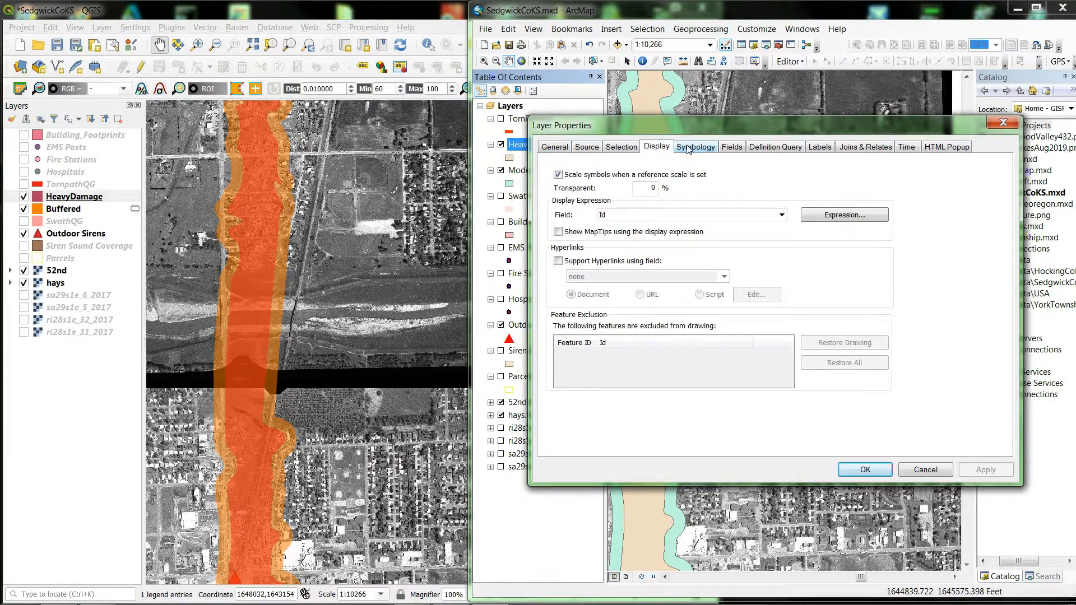
pyautogui.click(691, 148)
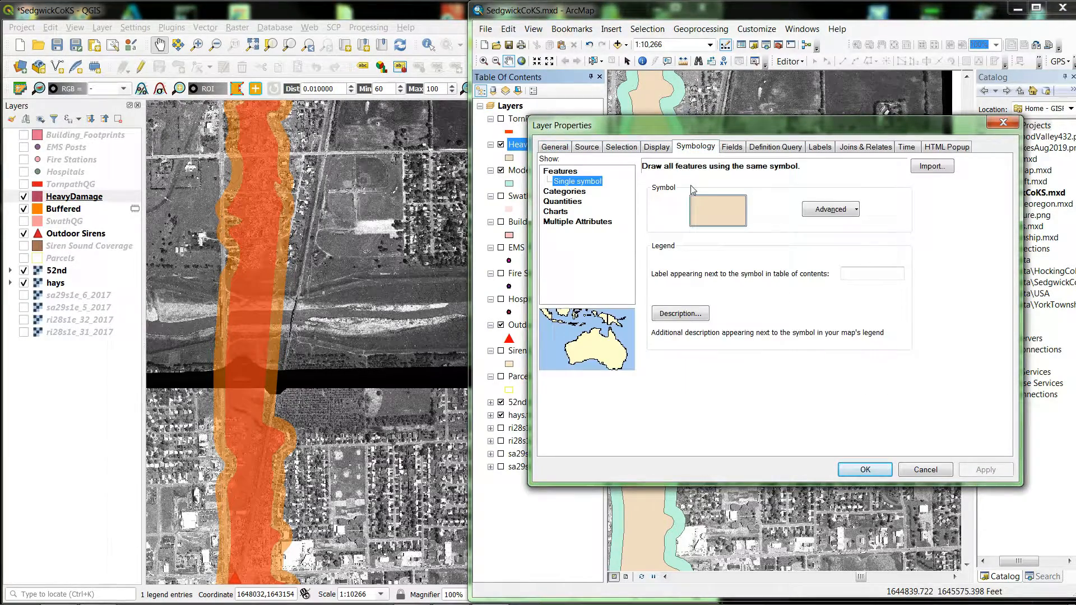
pyautogui.click(713, 210)
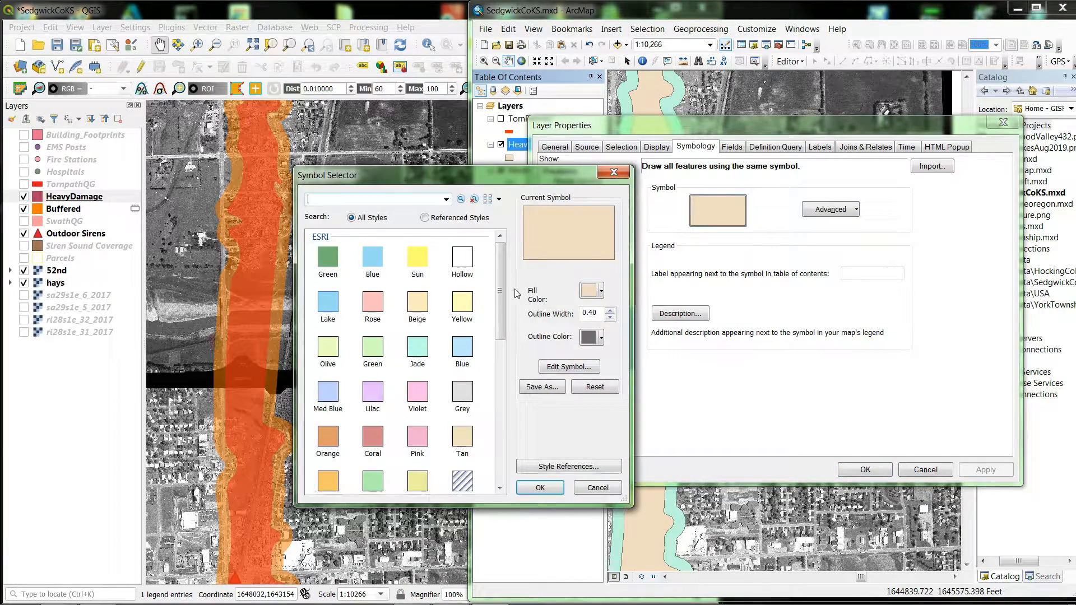
pyautogui.click(602, 291)
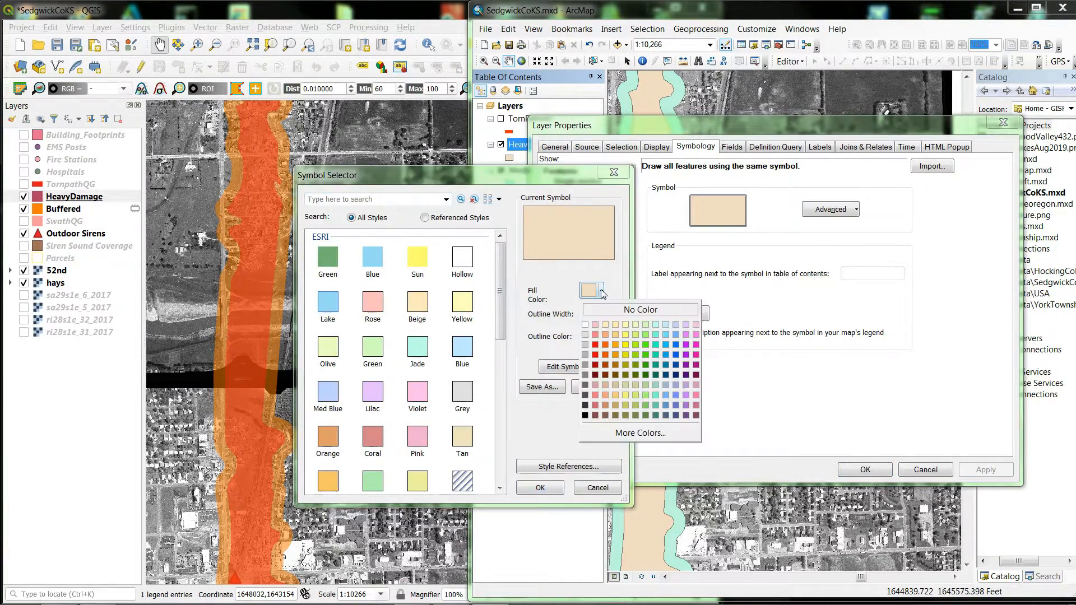
pyautogui.click(595, 345)
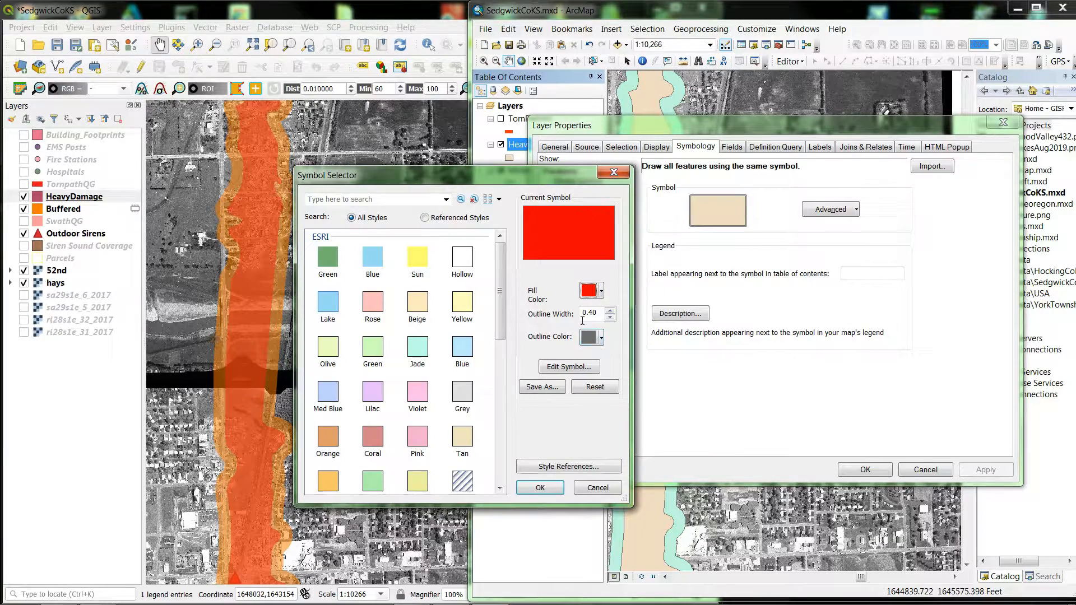
pyautogui.click(601, 338)
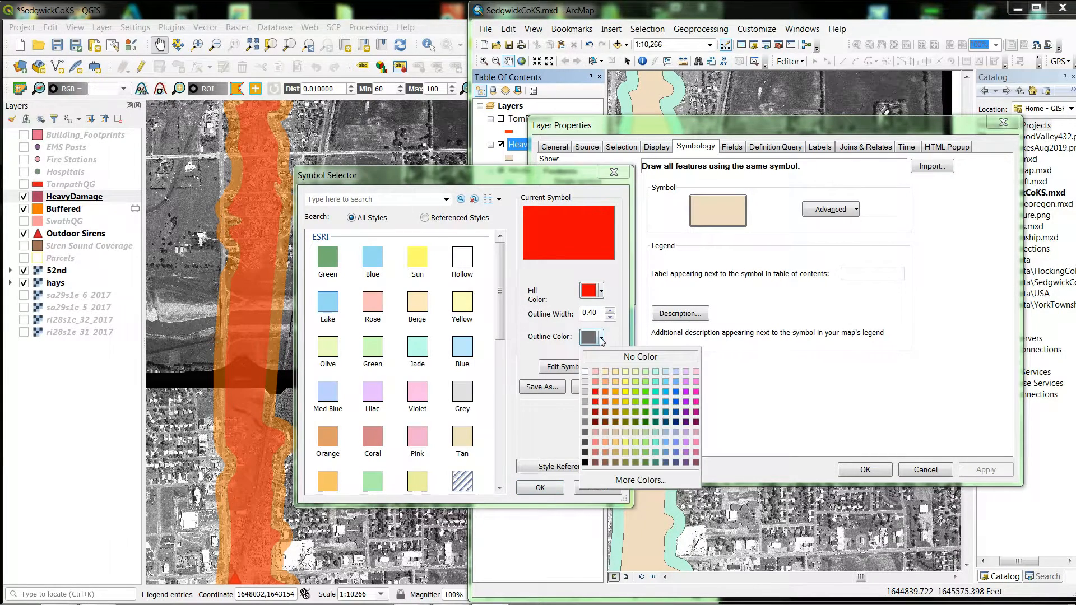
pyautogui.click(618, 360)
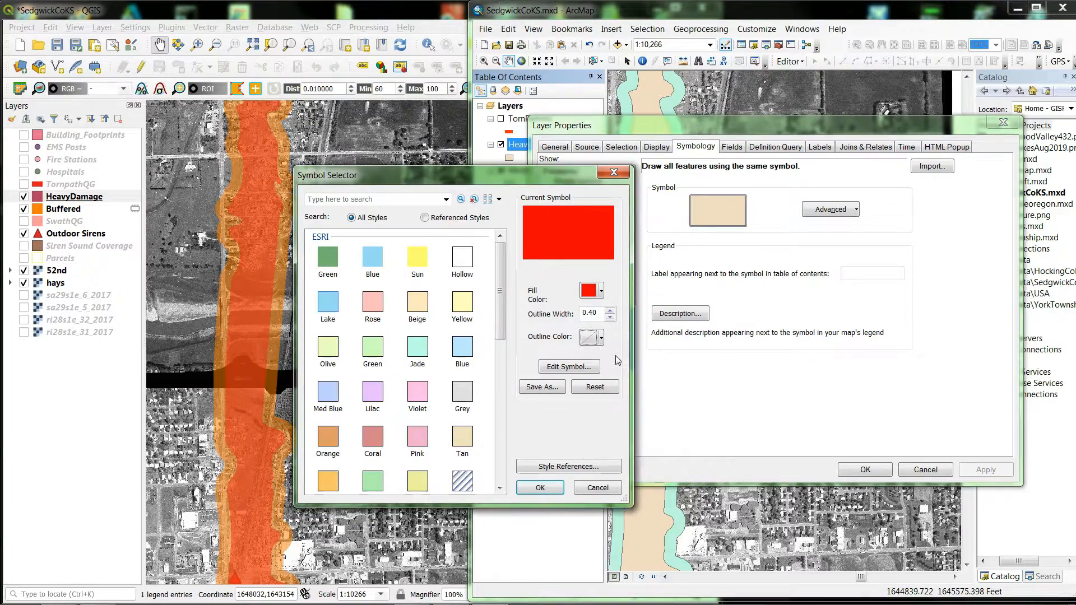
pyautogui.click(540, 487)
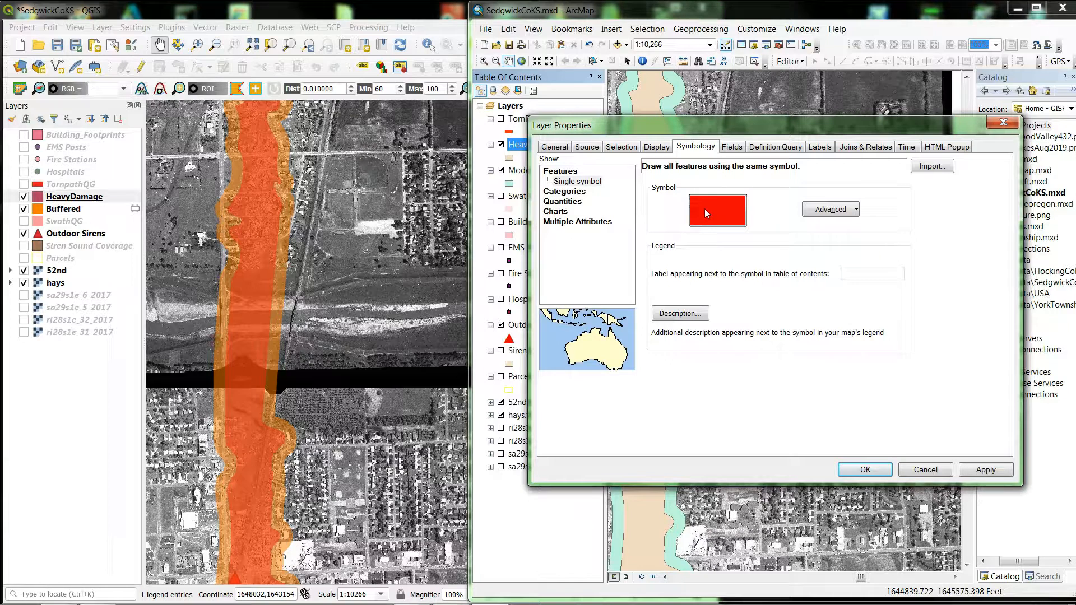
# Step: Set the HeavyDamage layer's transparency to 50% and apply its layer properties
pyautogui.click(655, 149)
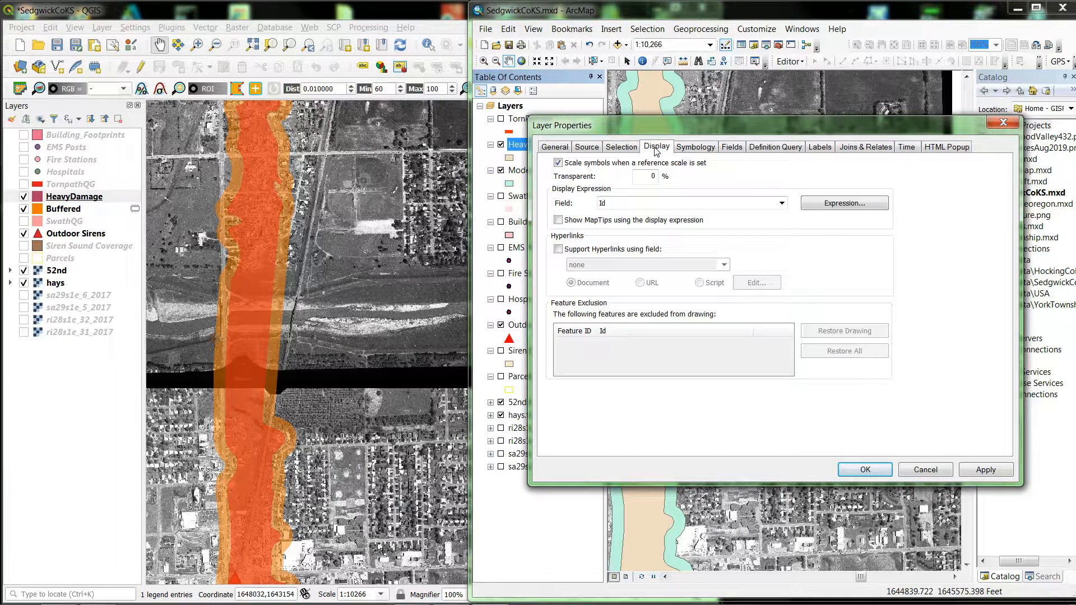
pyautogui.doubleClick(649, 177)
pyautogui.write('50')
pyautogui.press('Return')
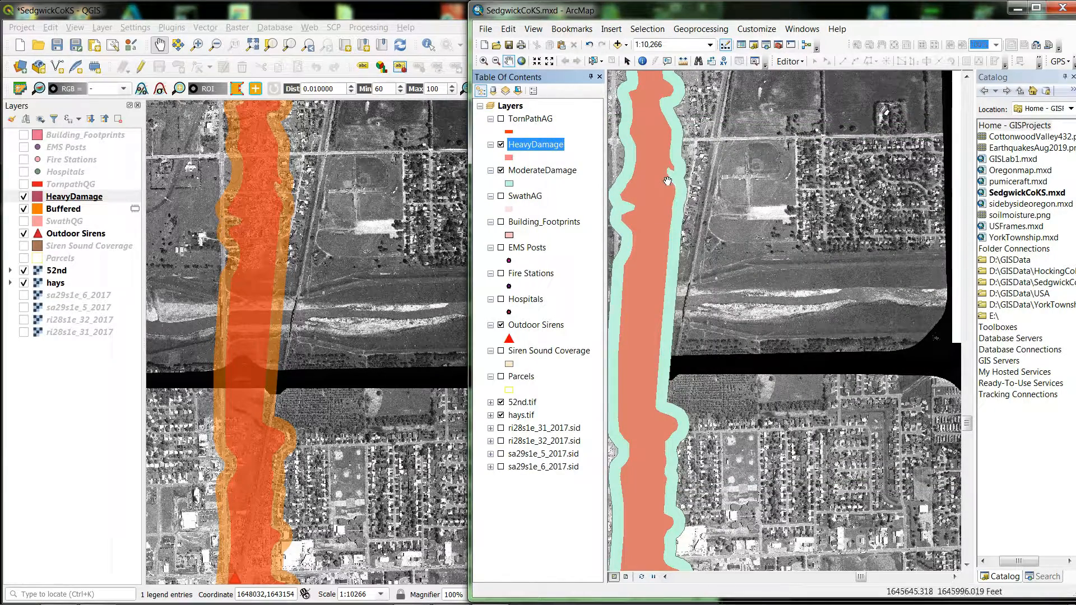
# Step: Set the transparency of the ModerateDamage layer to 50% in its layer properties
pyautogui.click(549, 174)
pyautogui.doubleClick(549, 174)
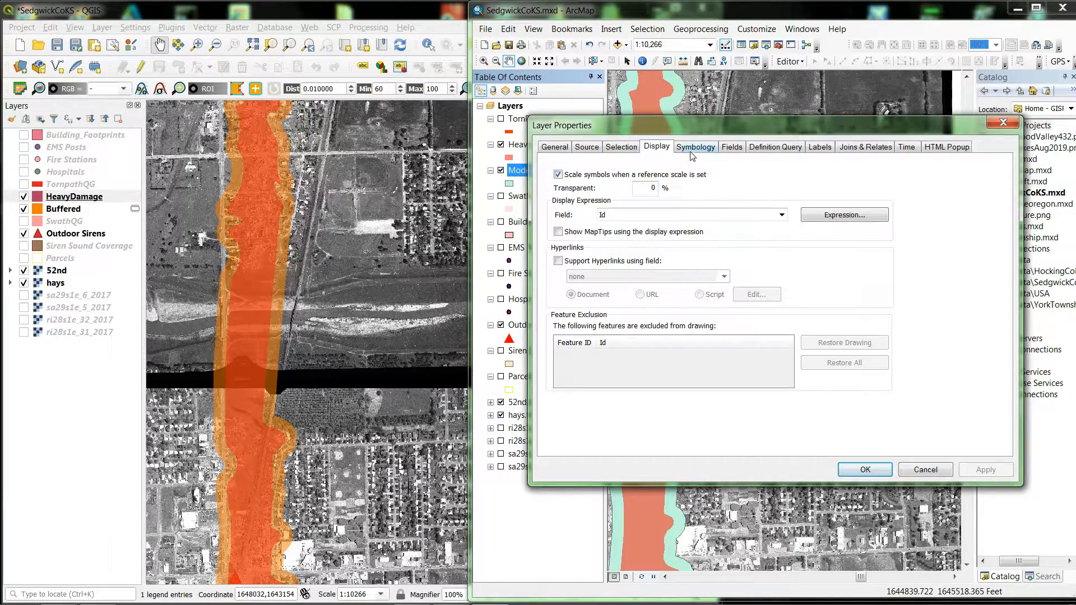
pyautogui.doubleClick(647, 189)
pyautogui.write('50')
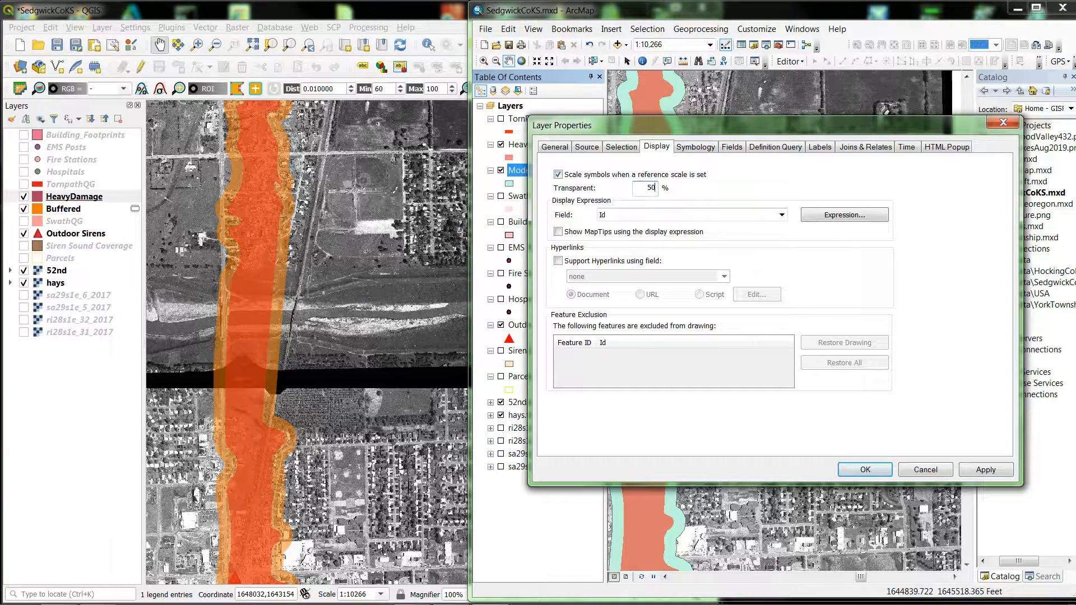
# Step: Give the ModerateDamage symbol an orange fill with no outline color, apply the properties, and dismiss the Windows color scheme prompt
pyautogui.click(707, 148)
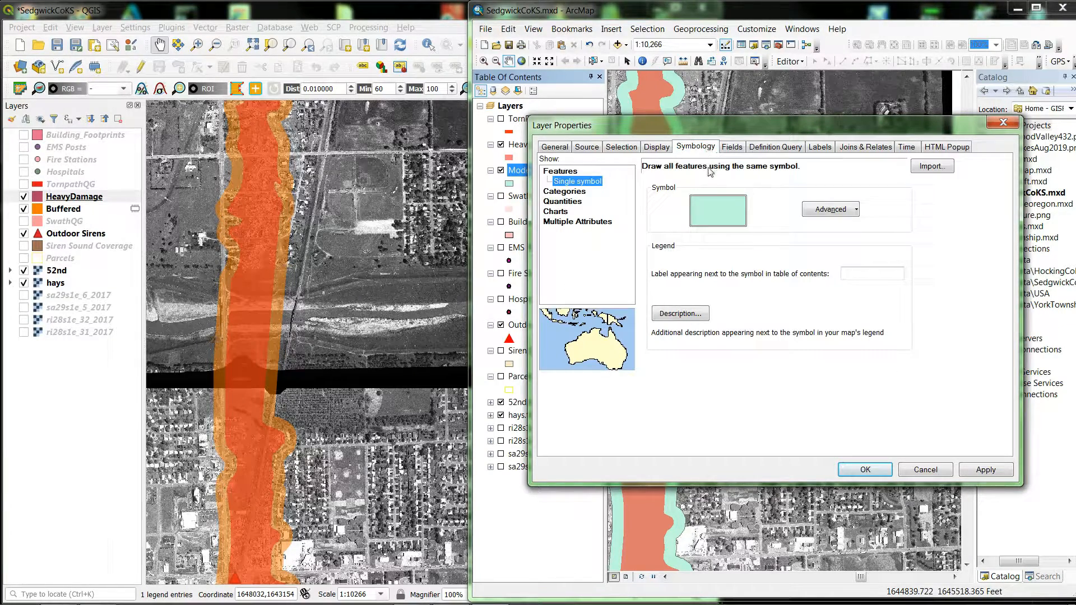
pyautogui.click(723, 210)
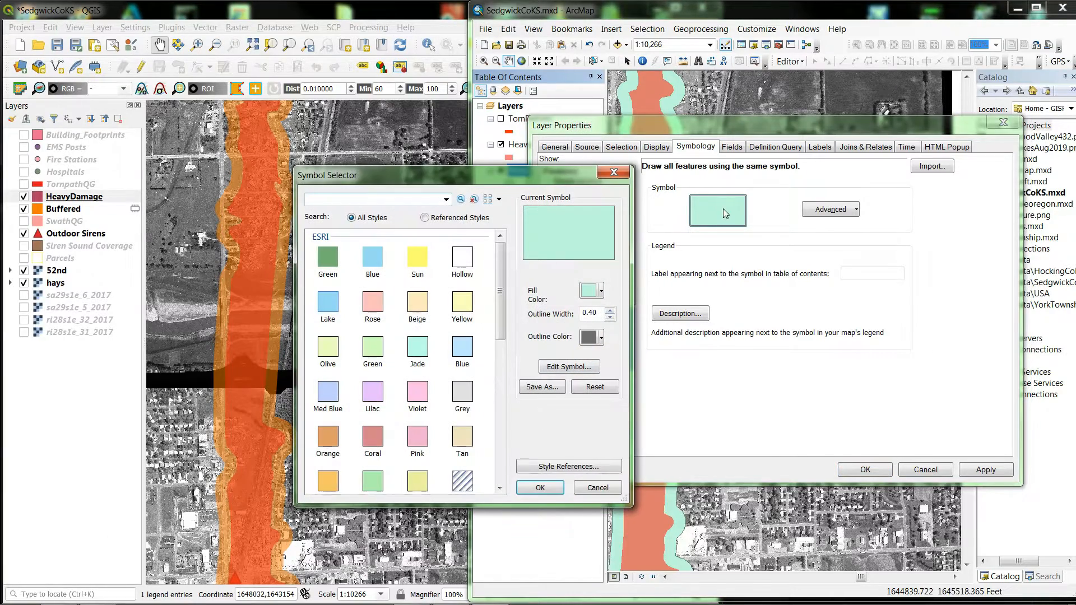
pyautogui.click(601, 291)
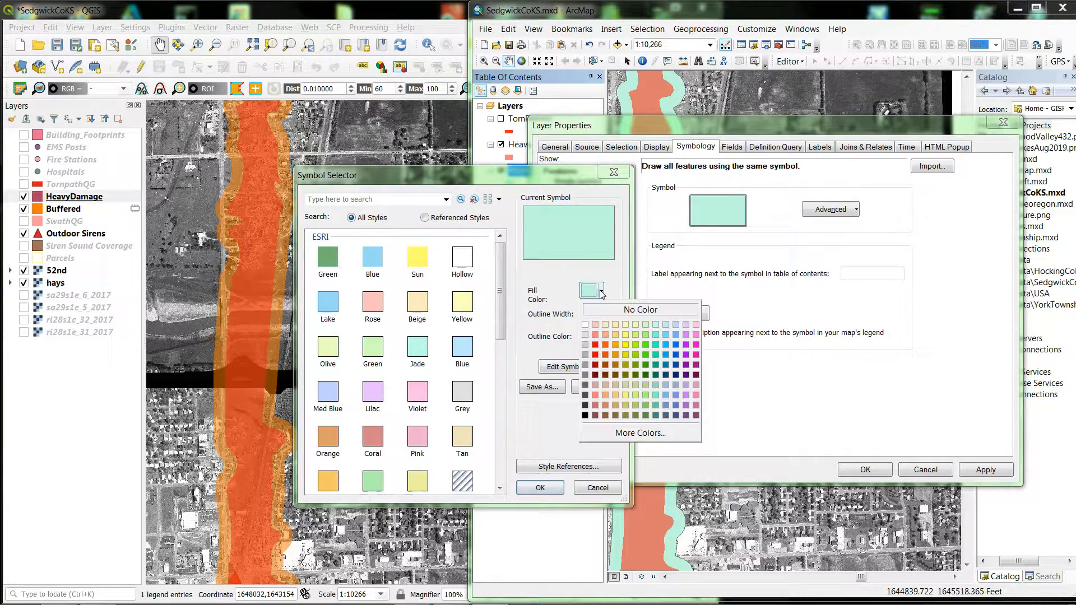
pyautogui.click(617, 344)
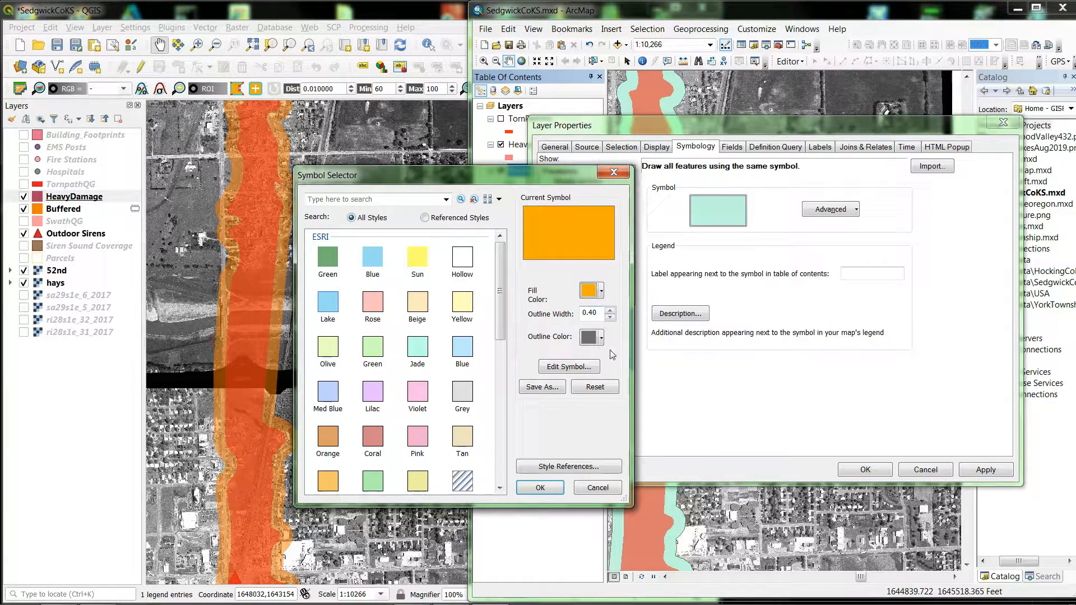
pyautogui.click(602, 338)
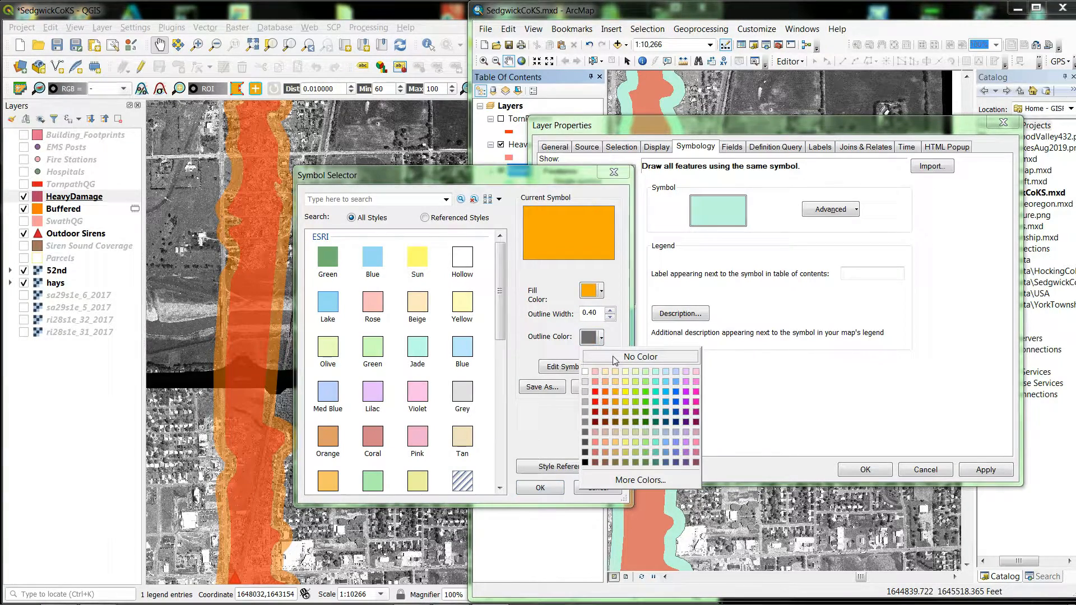
pyautogui.click(611, 357)
pyautogui.click(552, 489)
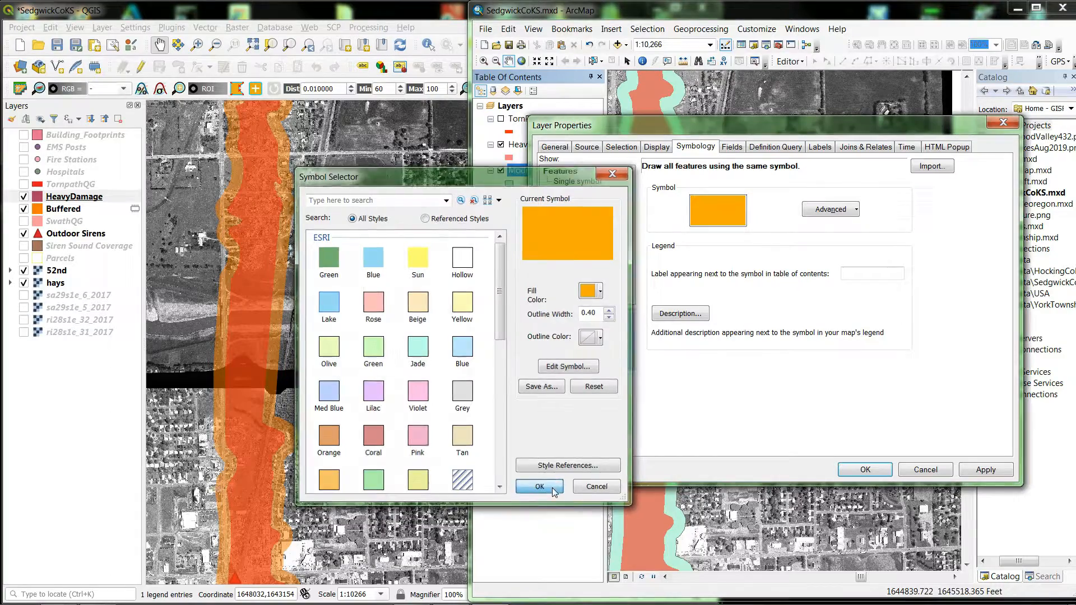
pyautogui.click(865, 470)
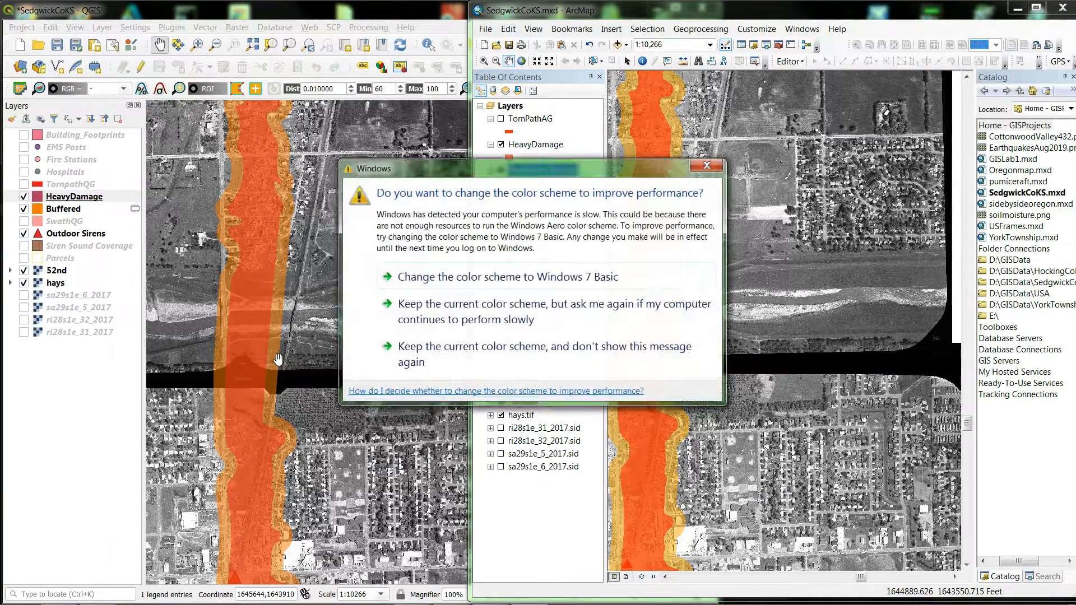
pyautogui.click(707, 166)
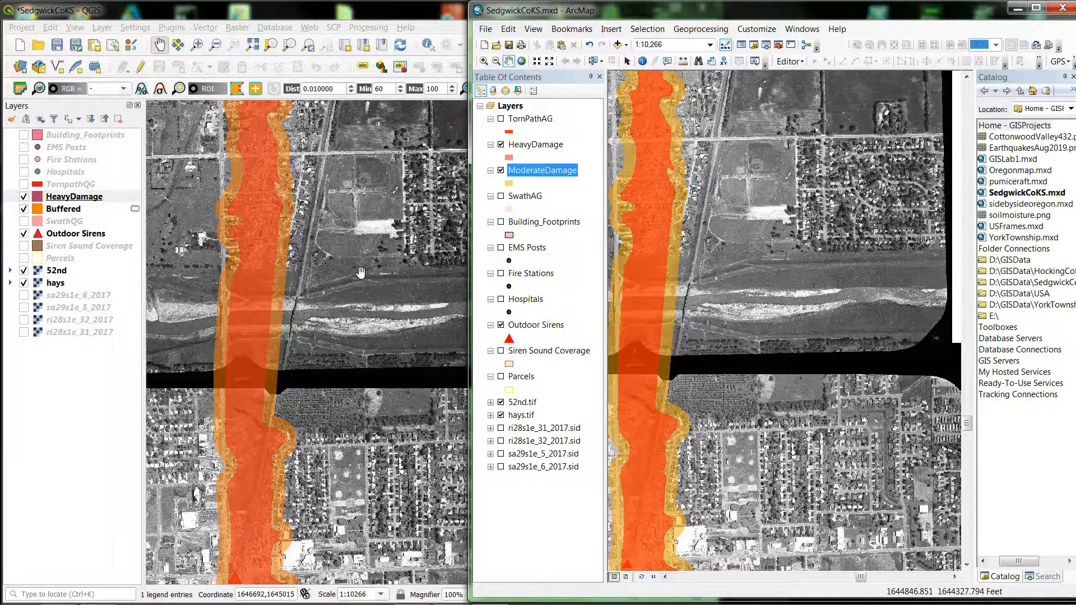